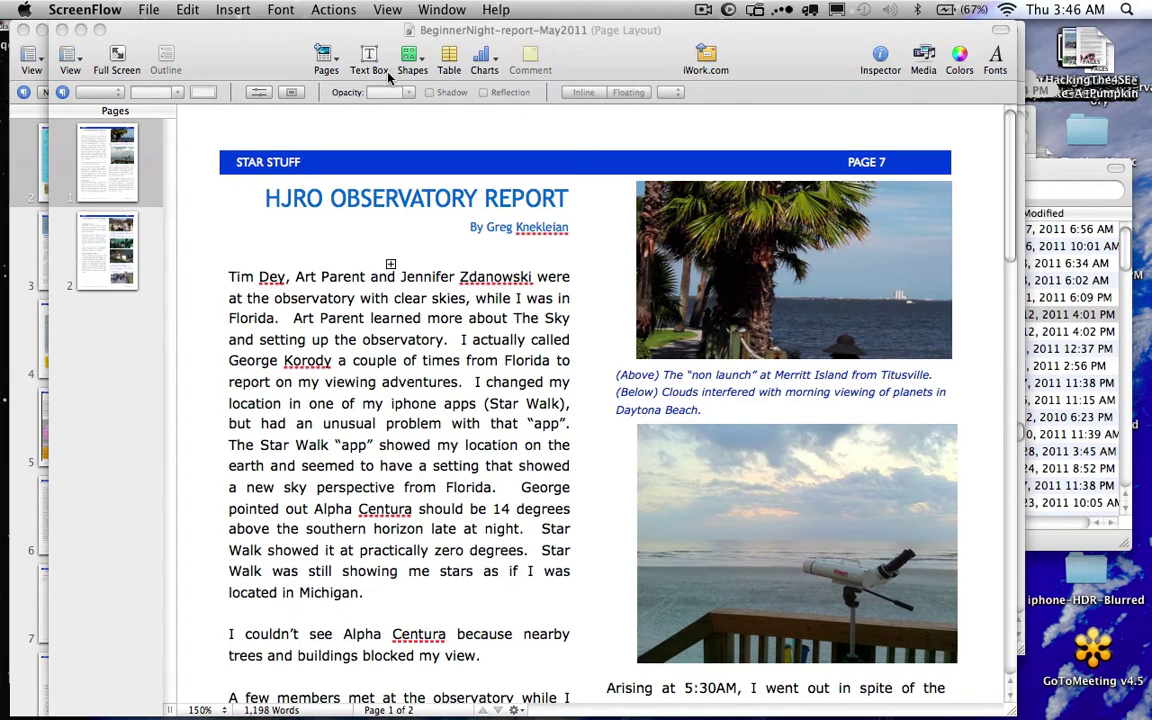
- Show the Inspector with its Metrics settings for the BeginnerNight report and move it aside from the page
click(388, 10)
click(323, 45)
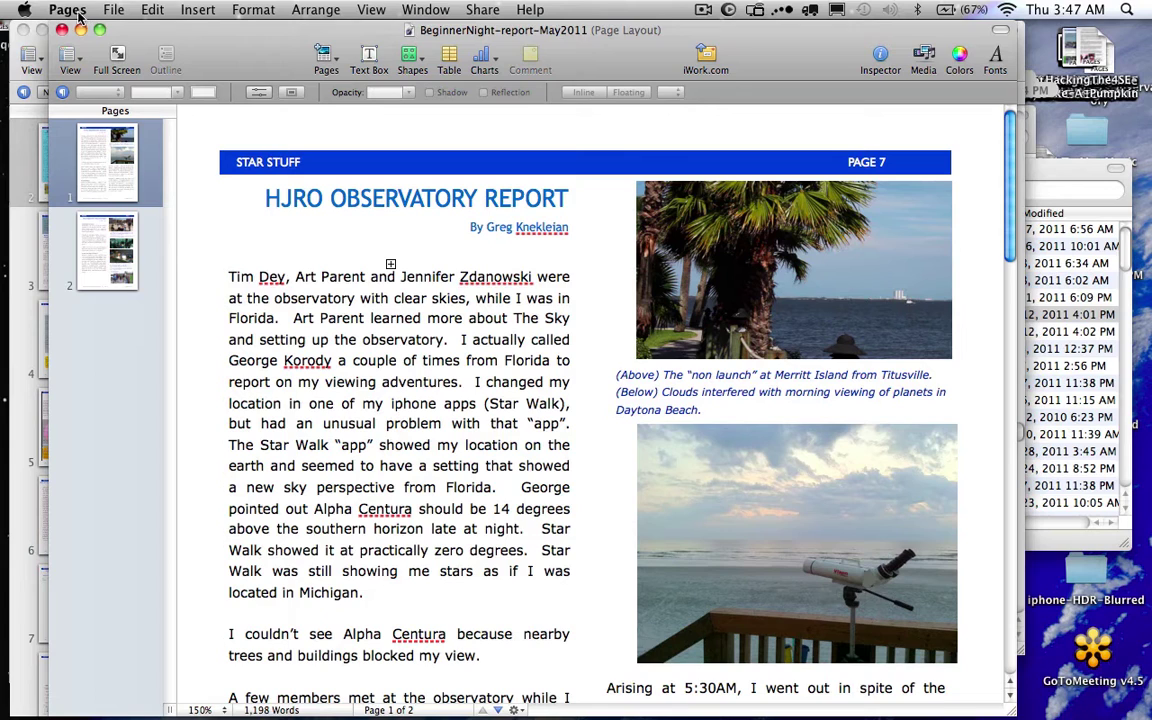
click(428, 10)
mouse_move(372, 12)
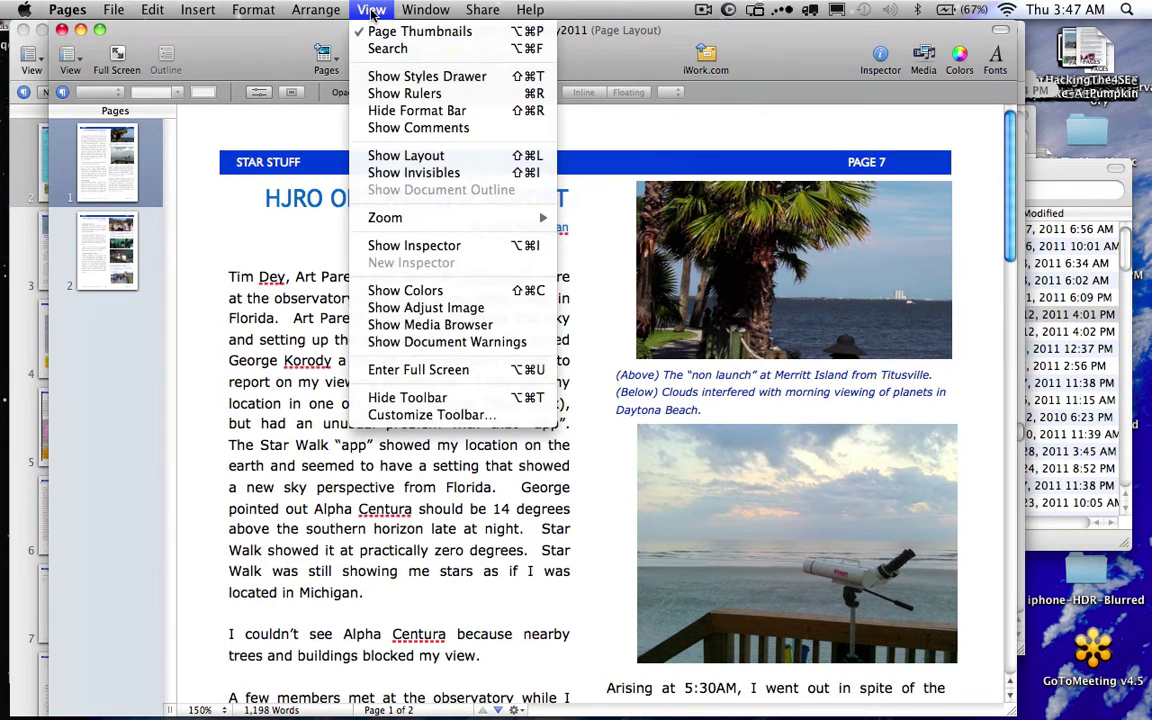
click(405, 246)
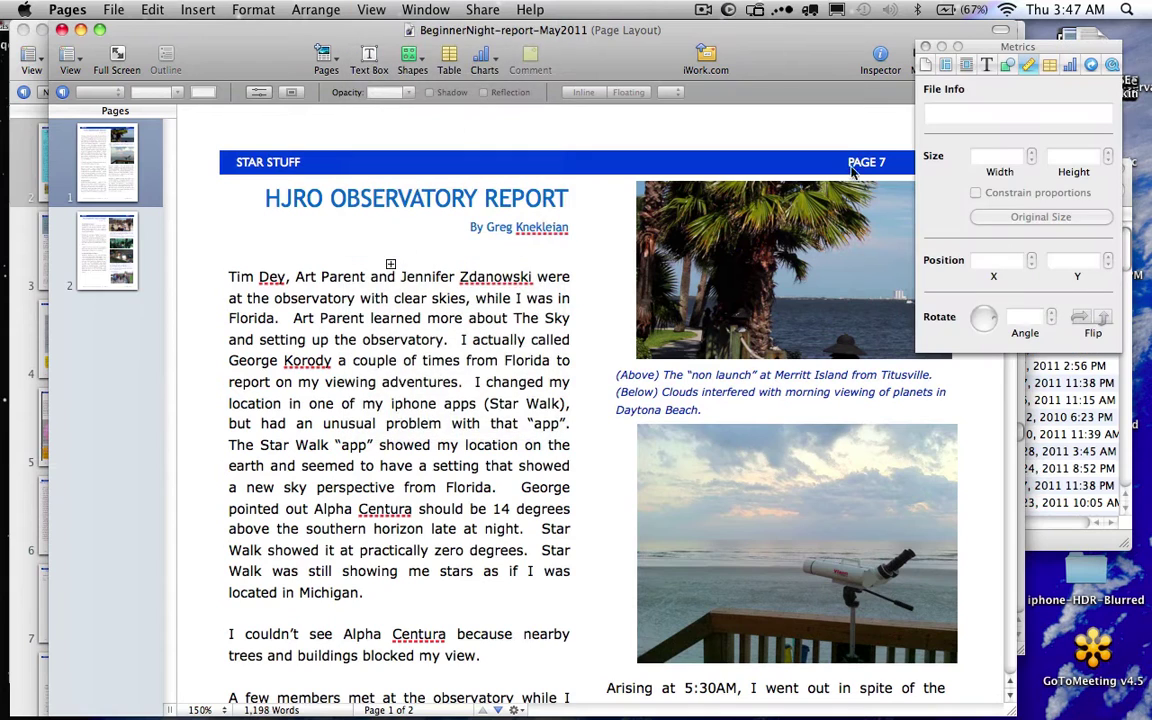
drag(1048, 50, 1071, 50)
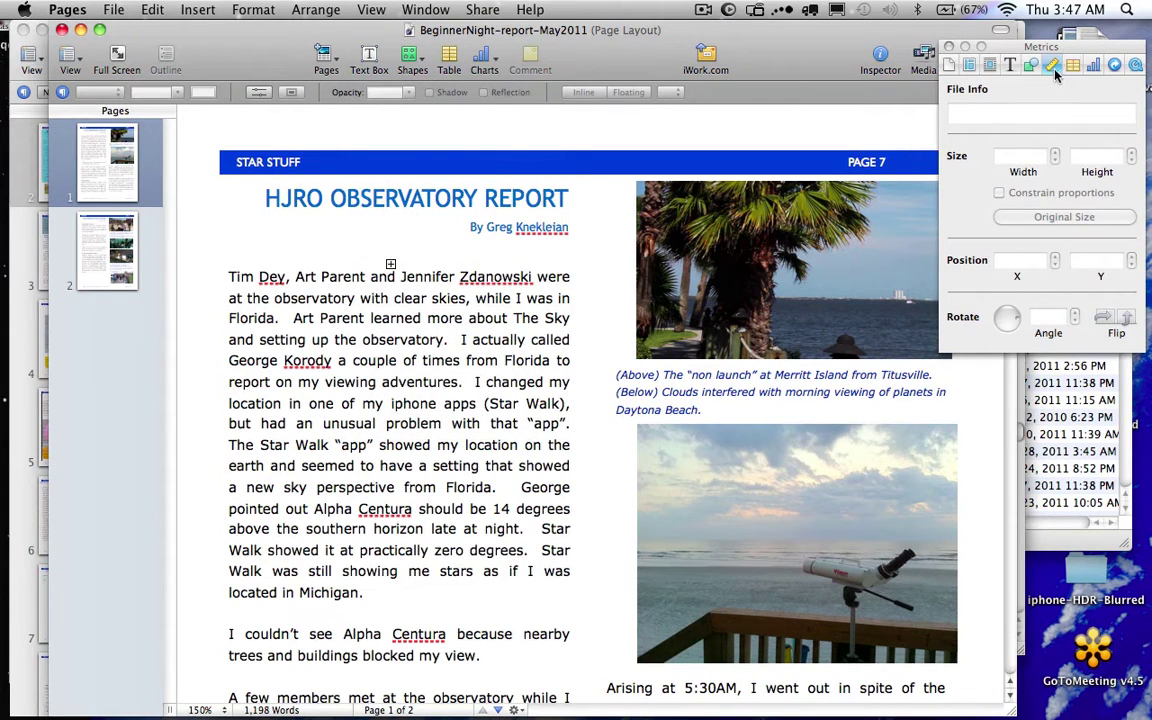
- Check the size and position metrics of the palm tree photo and the telescope photo, moving the document window clear of the Inspector
click(777, 248)
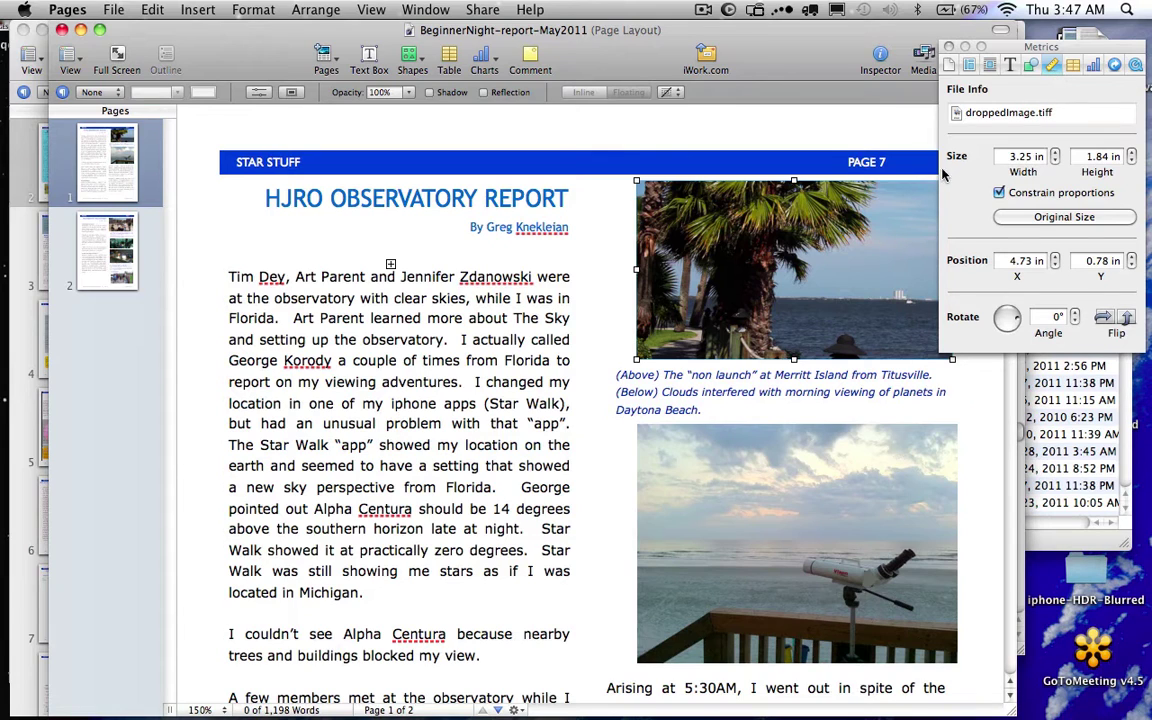
click(806, 460)
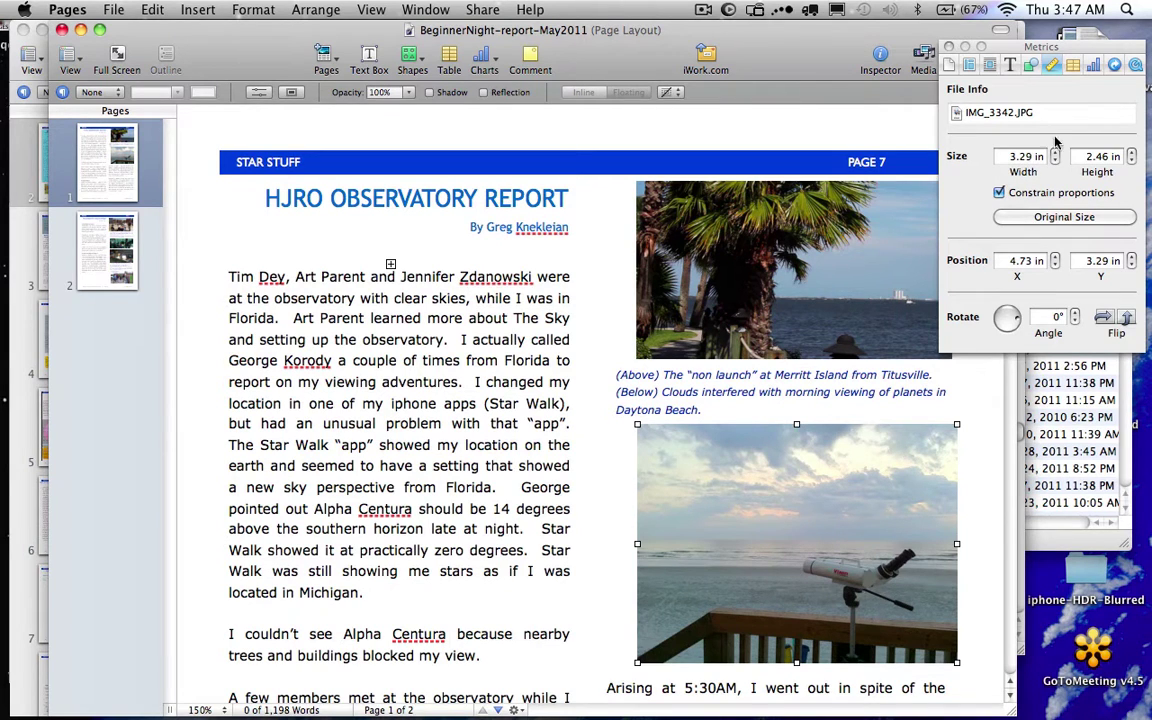
drag(868, 48, 820, 35)
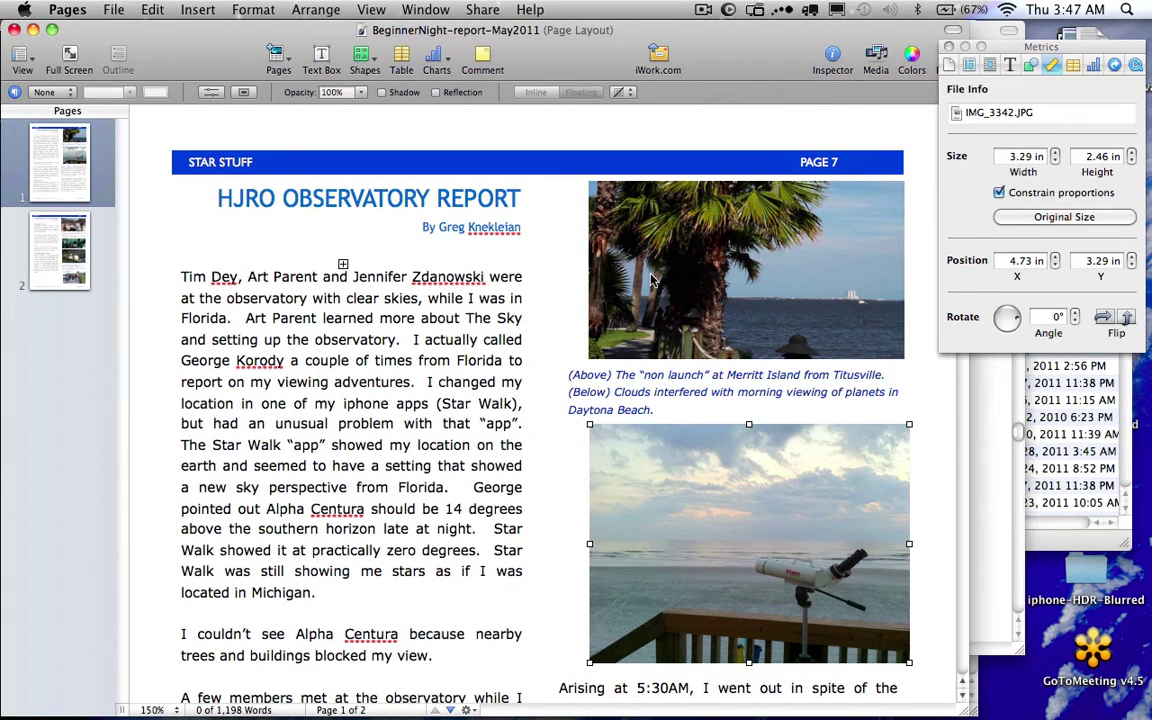
click(704, 9)
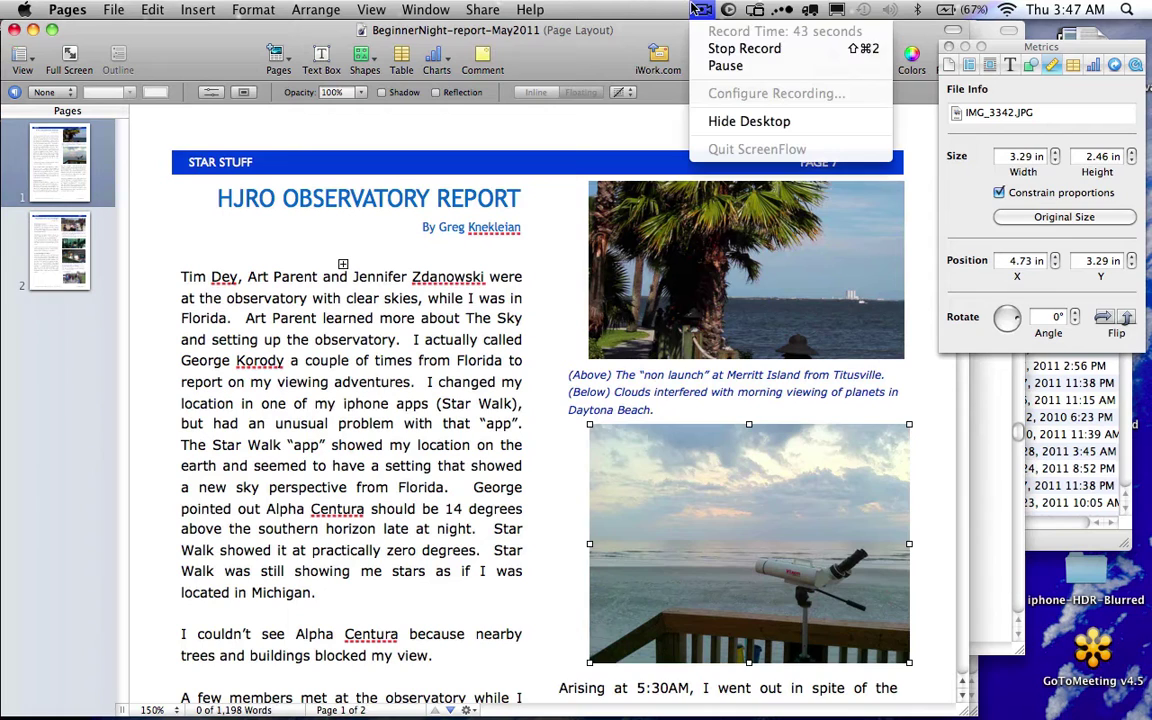
click(712, 67)
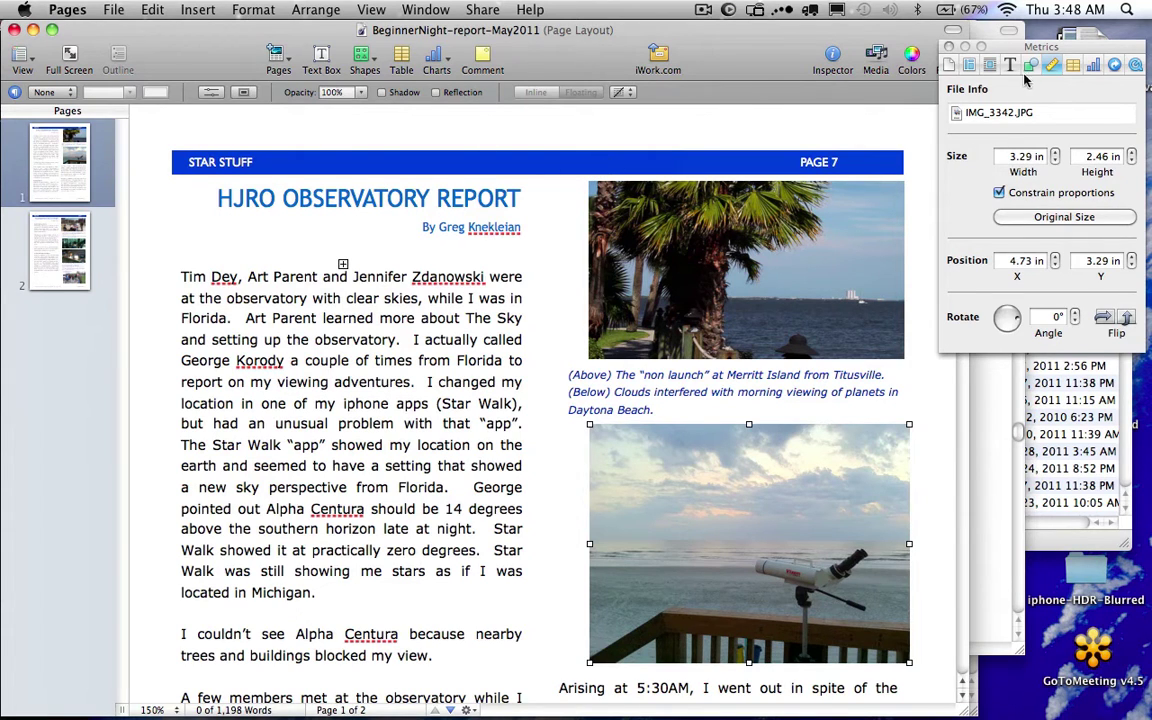
click(916, 46)
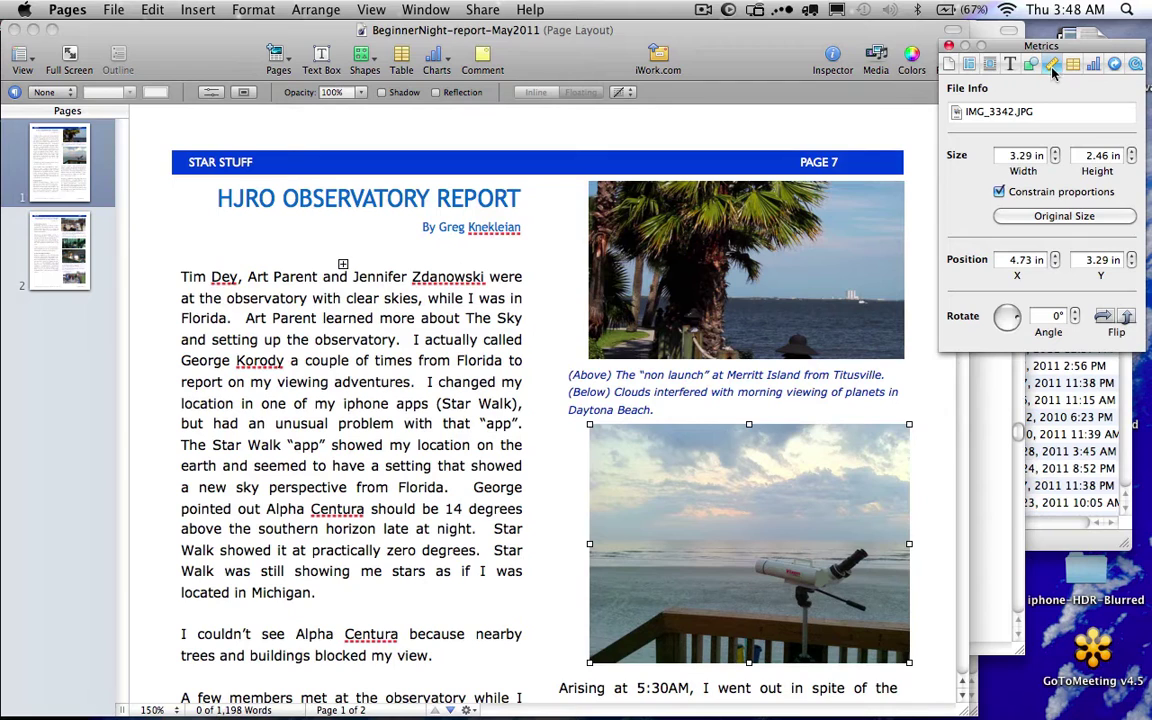
- Show the rulers in the report and move the Inspector clear of the page, checking the ruler along page 1
click(362, 11)
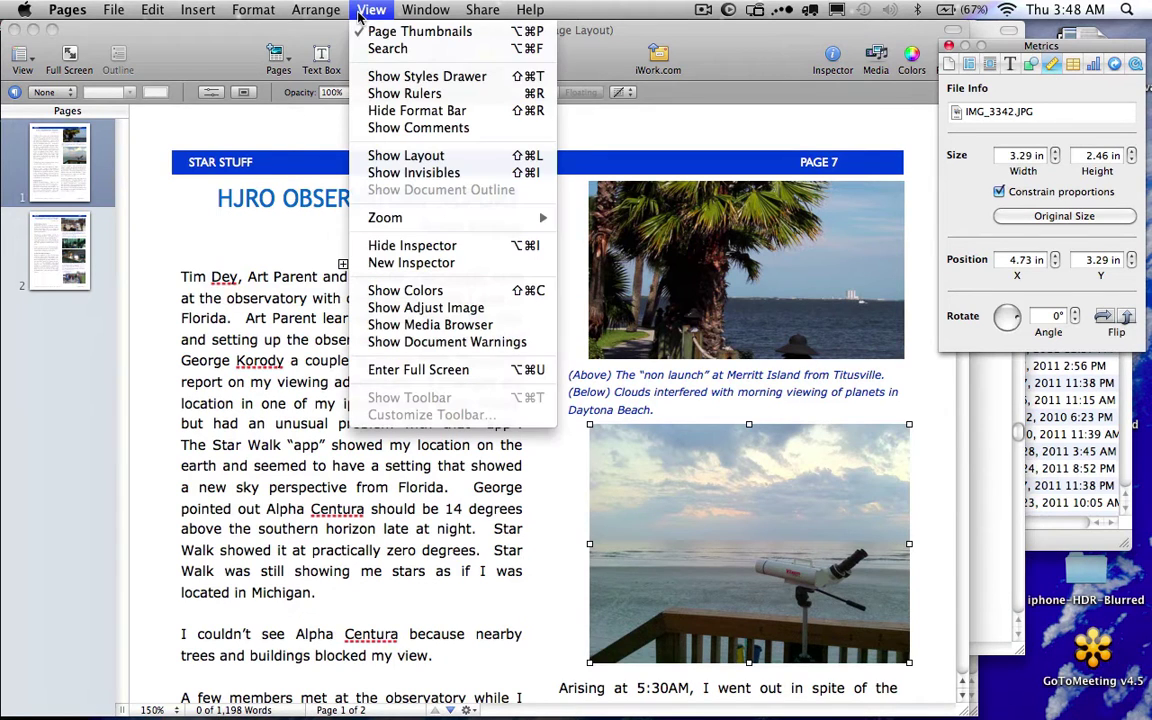
click(390, 95)
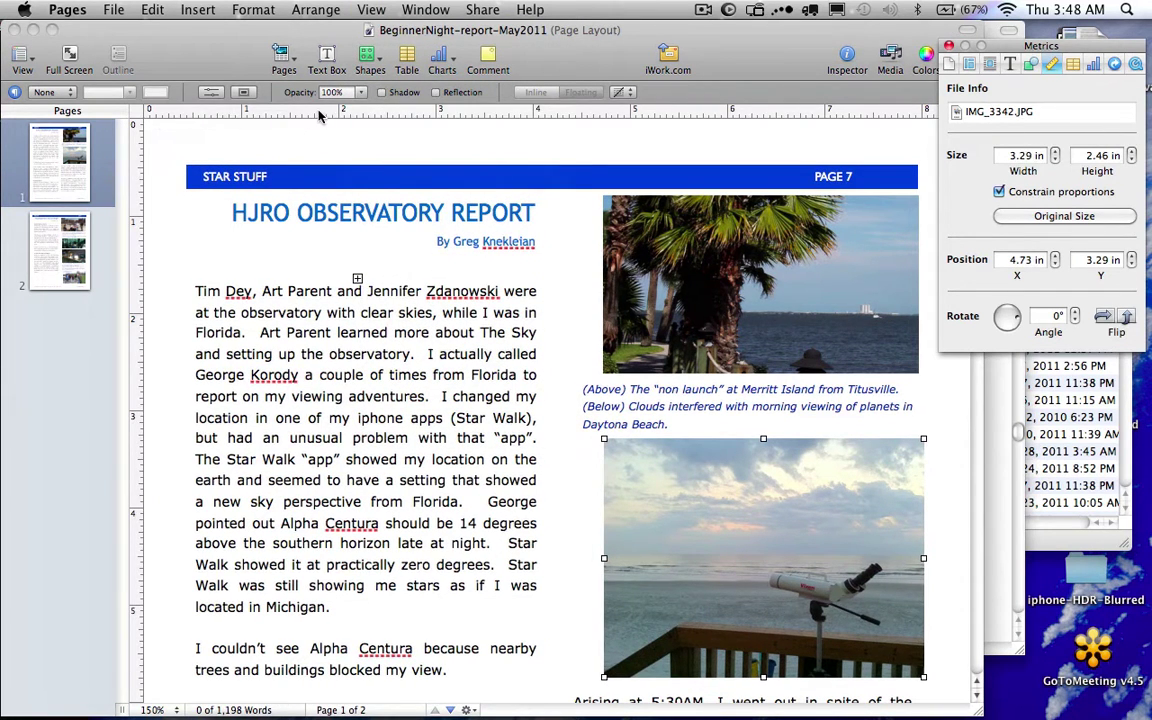
drag(1003, 45, 1065, 42)
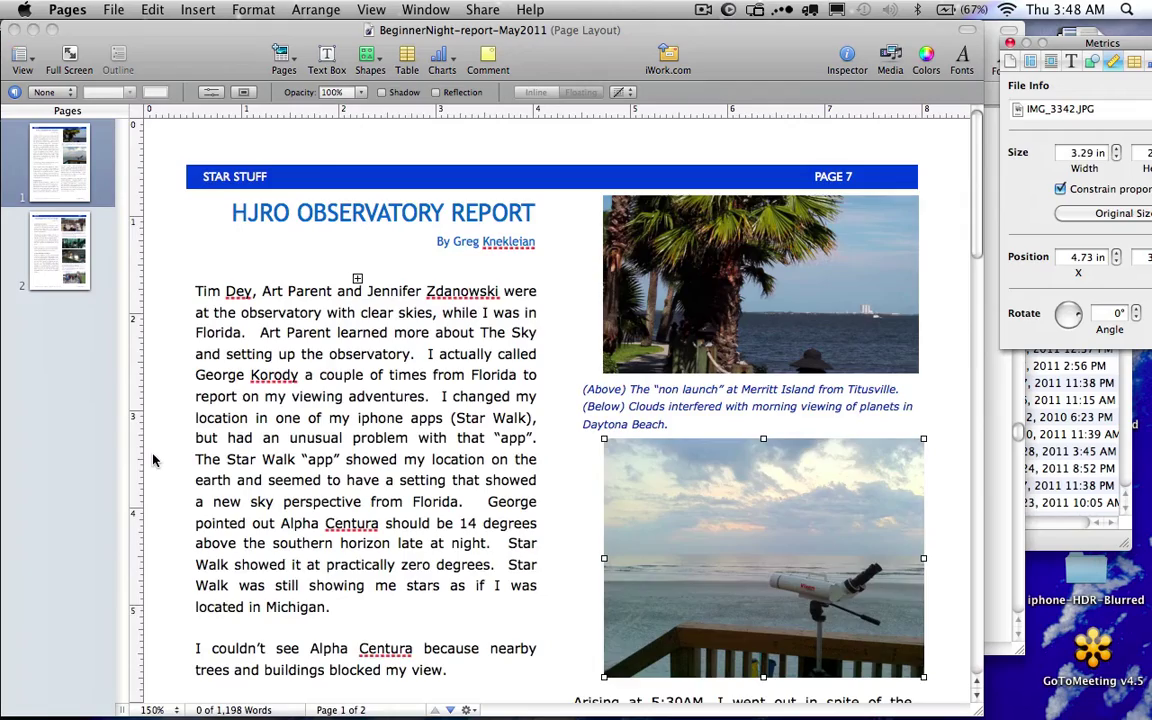
scroll(153, 460, down, 10)
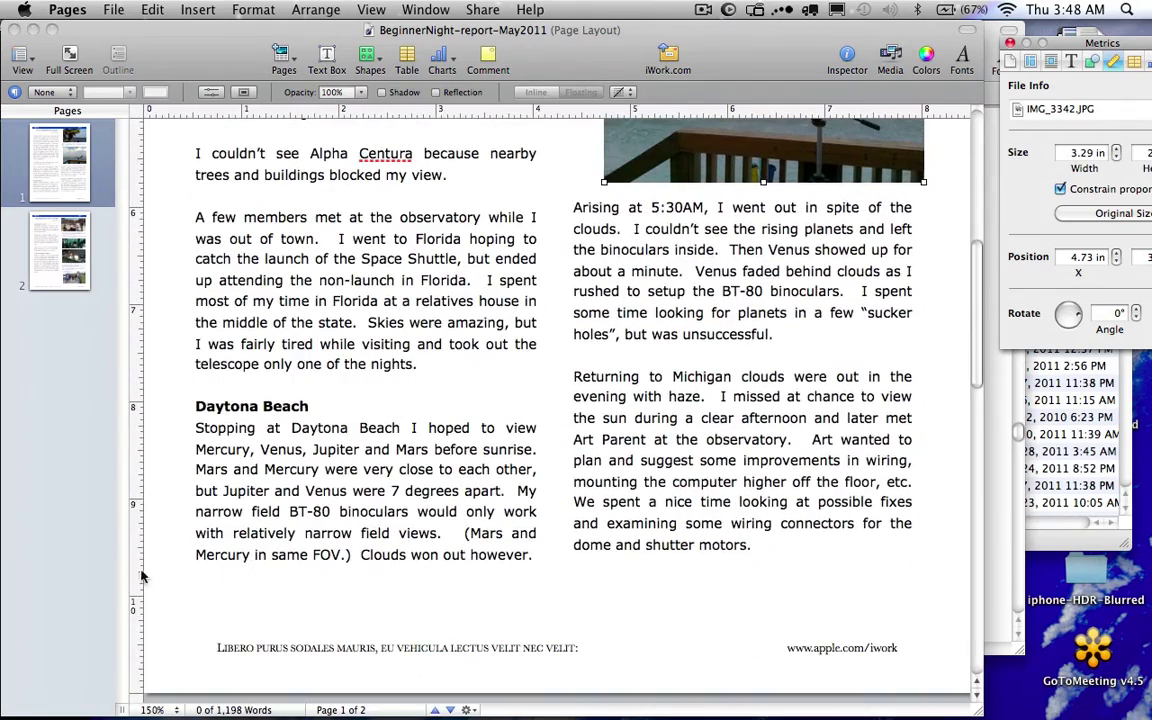
scroll(143, 640, down, 1)
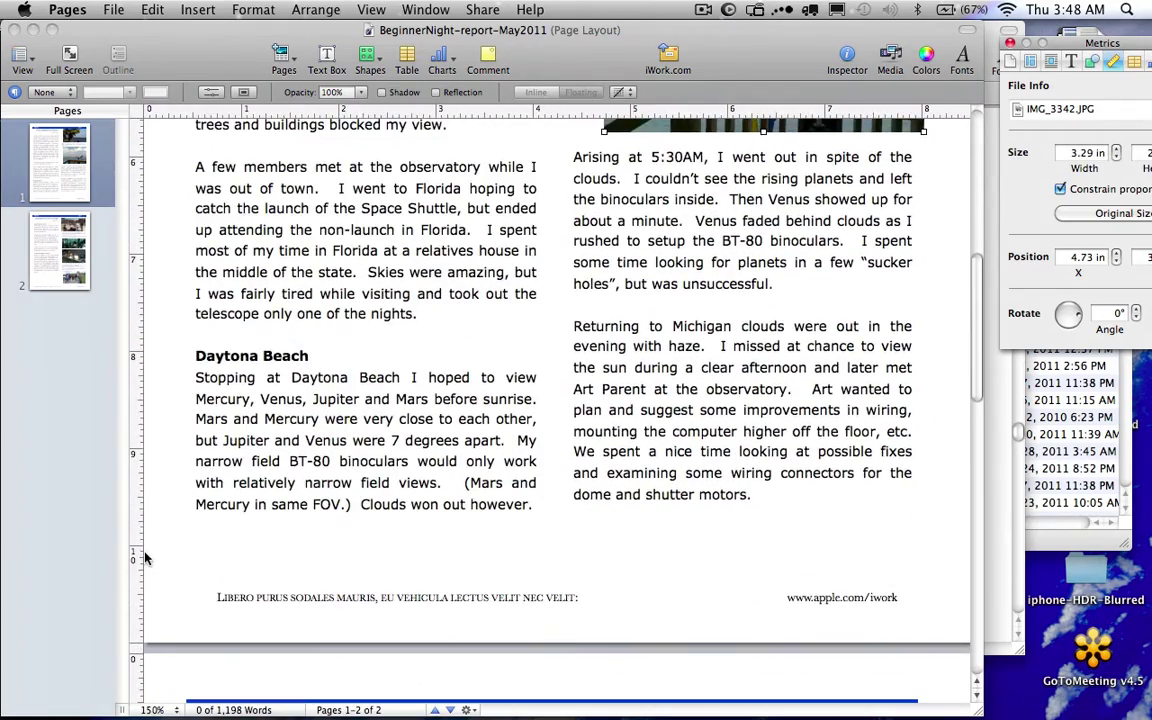
scroll(272, 500, up, 11)
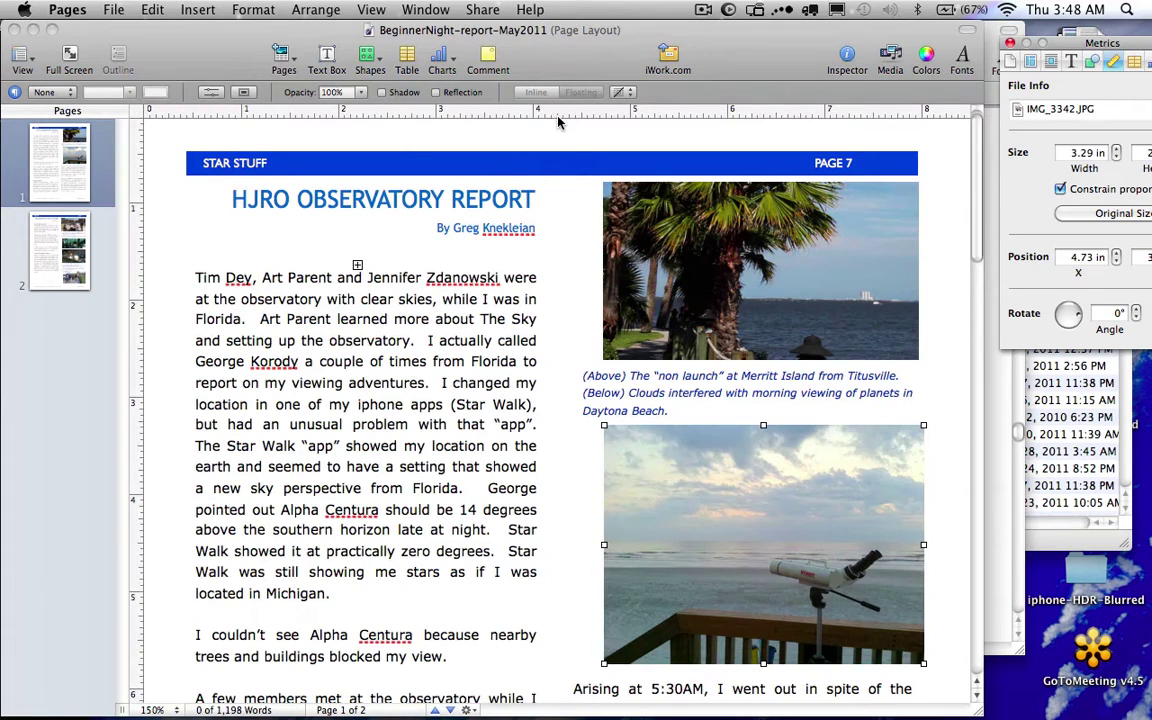
- Minimize the report window and show the rulers in the StarStuff-January2011-1reduceFileSize document
click(33, 30)
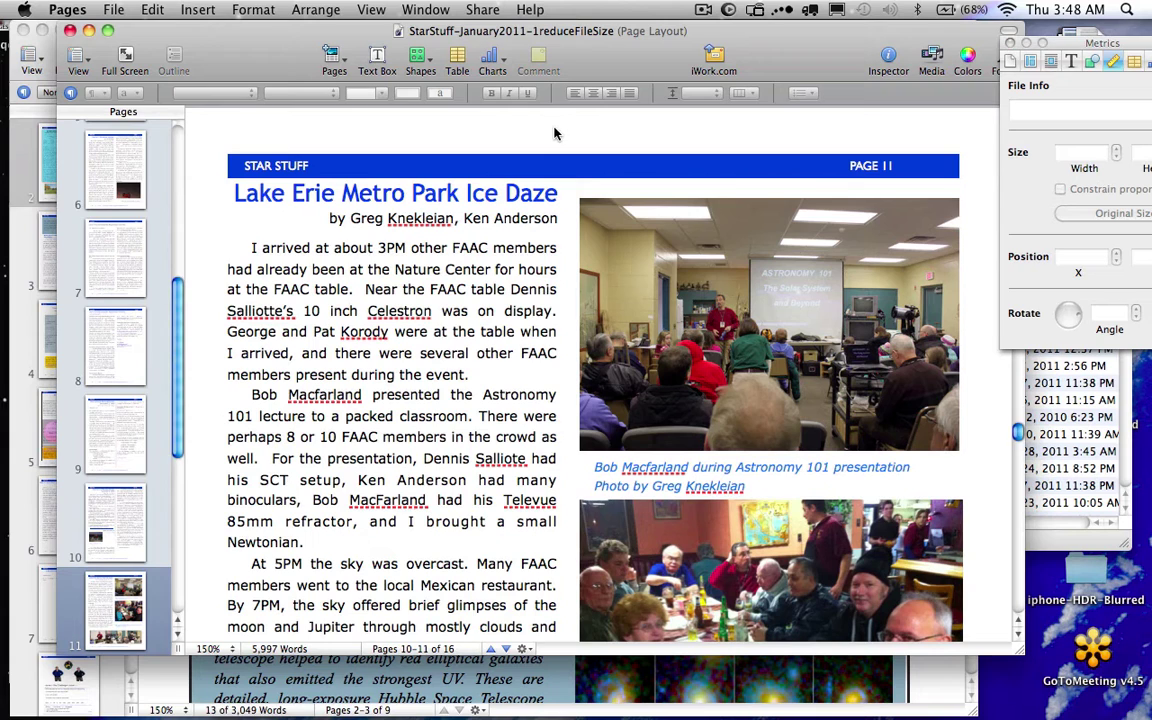
click(372, 10)
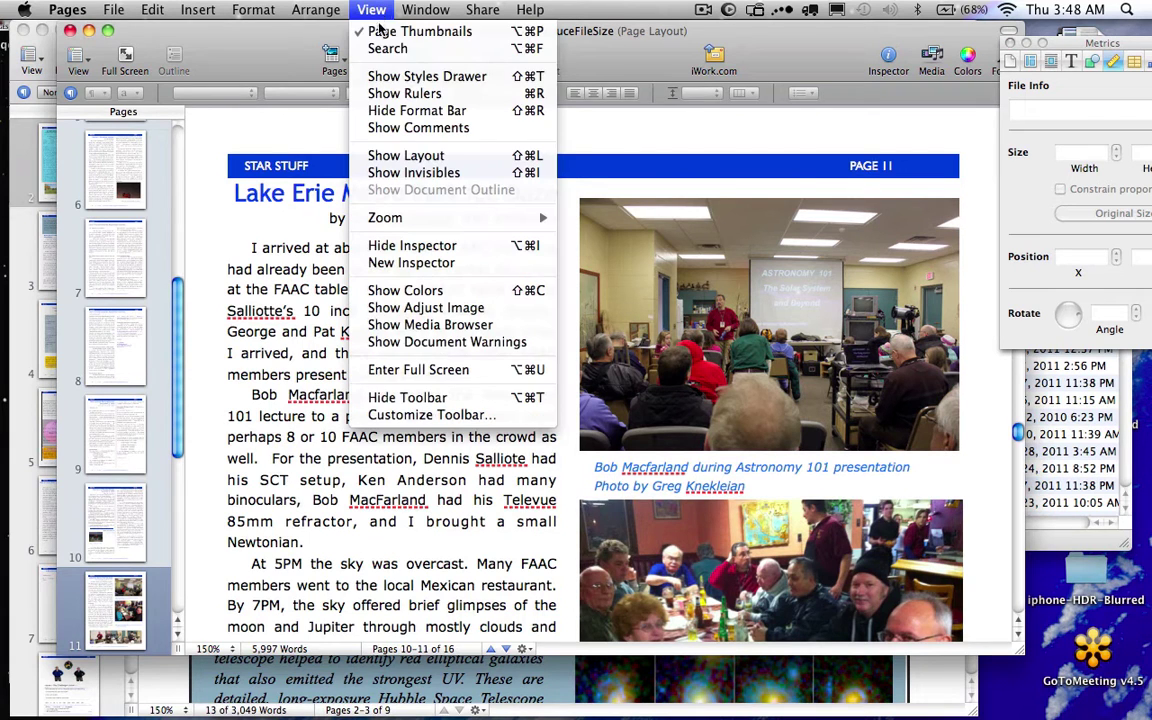
click(400, 93)
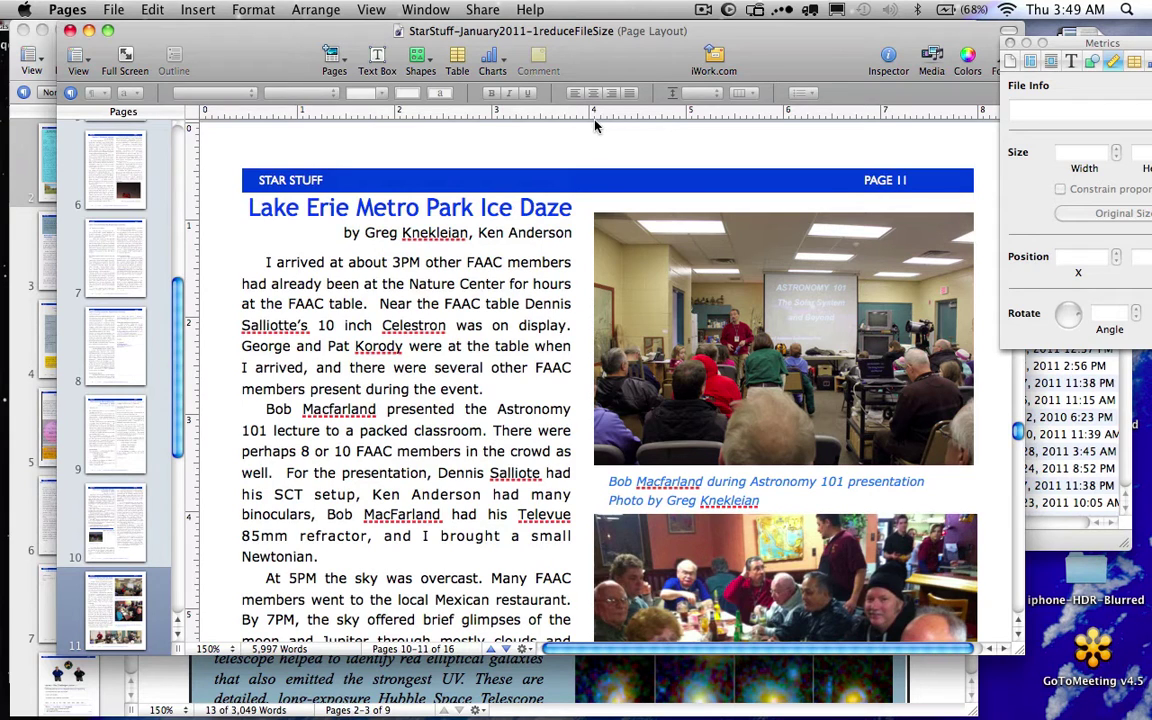
- Select the article's text box on page 11 and examine how text, photos, captions and the photo strip line up with the header bar
click(490, 256)
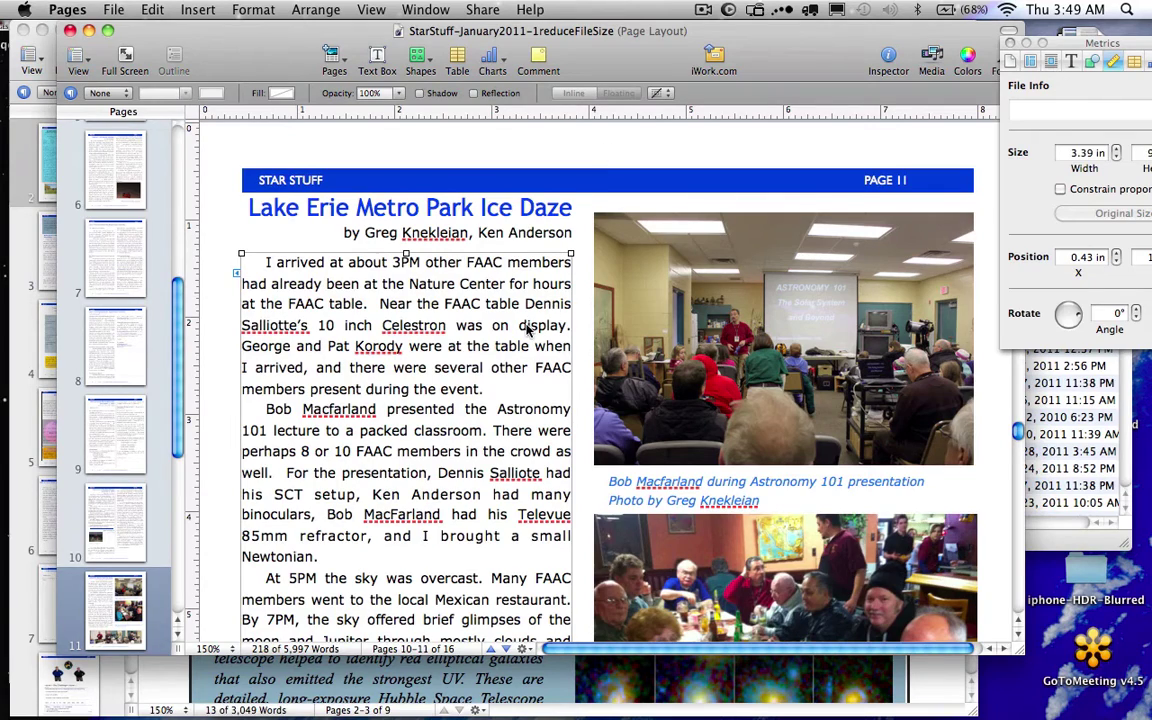
scroll(529, 330, down, 10)
scroll(545, 306, up, 7)
scroll(545, 306, up, 2)
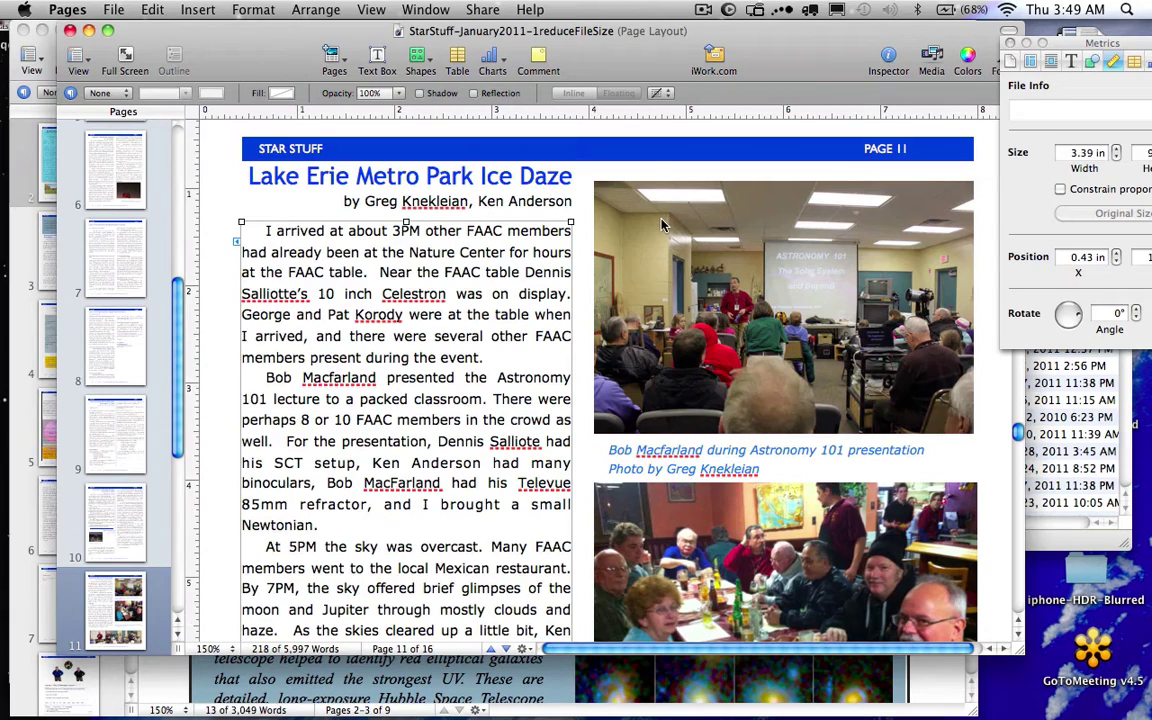
scroll(660, 225, down, 5)
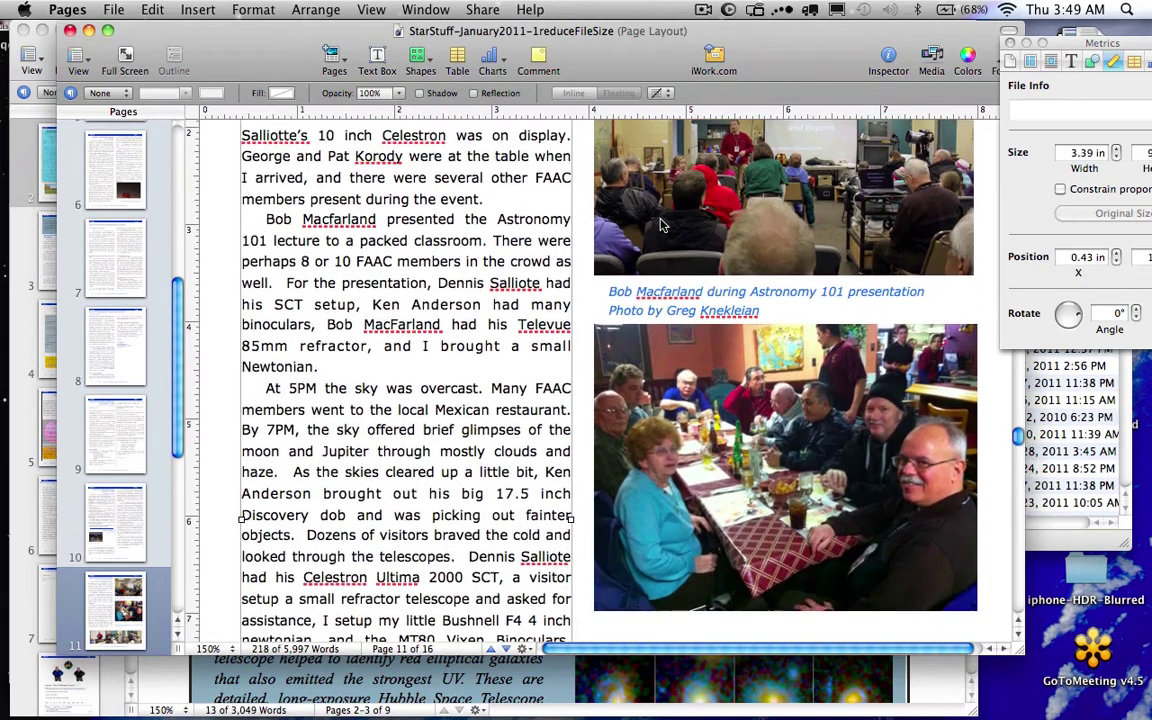
scroll(660, 225, up, 5)
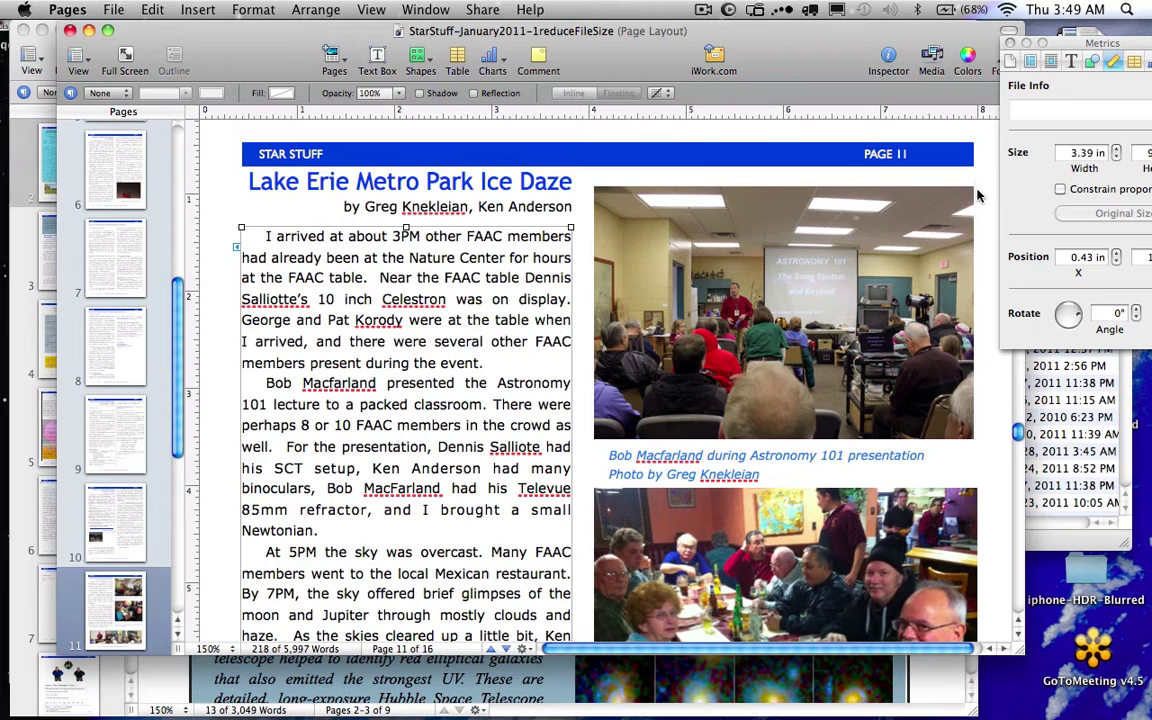
scroll(978, 168, right, 1)
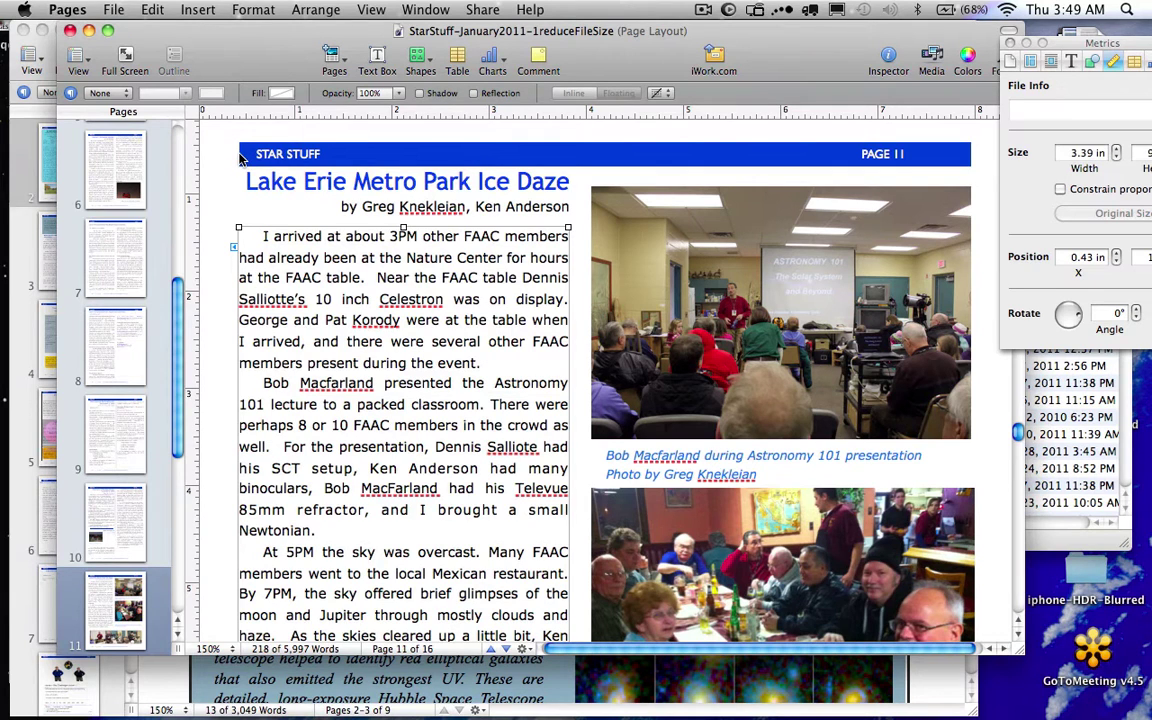
scroll(240, 155, left, 1)
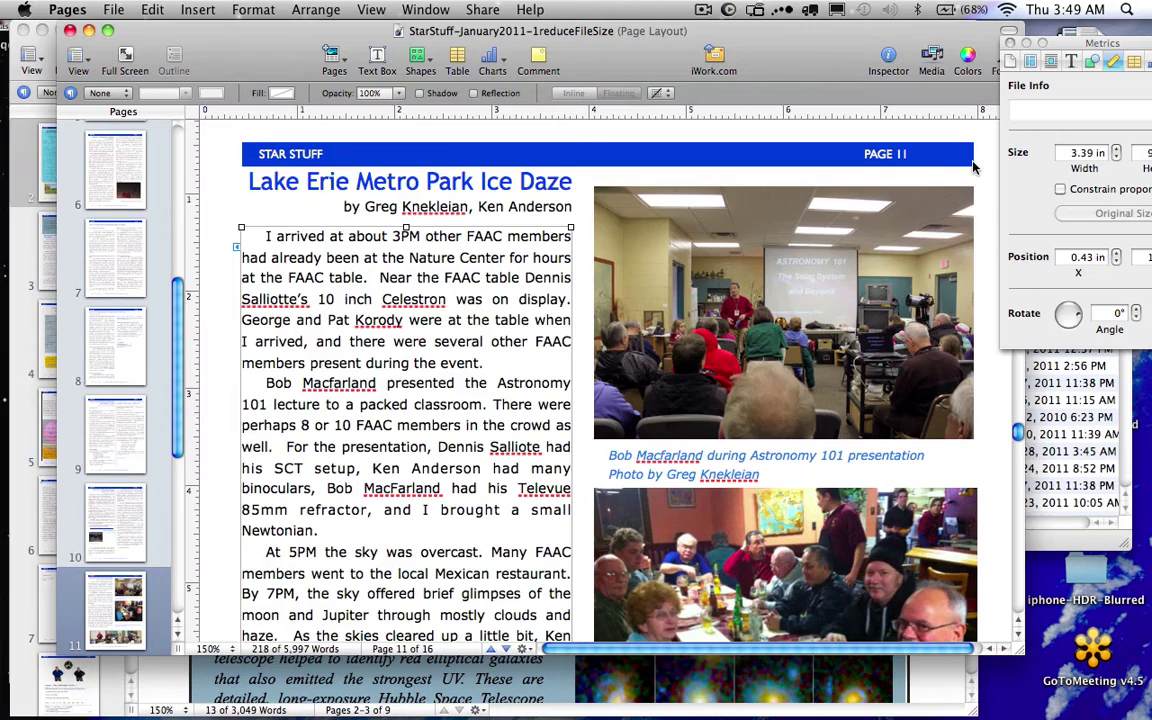
scroll(975, 167, down, 10)
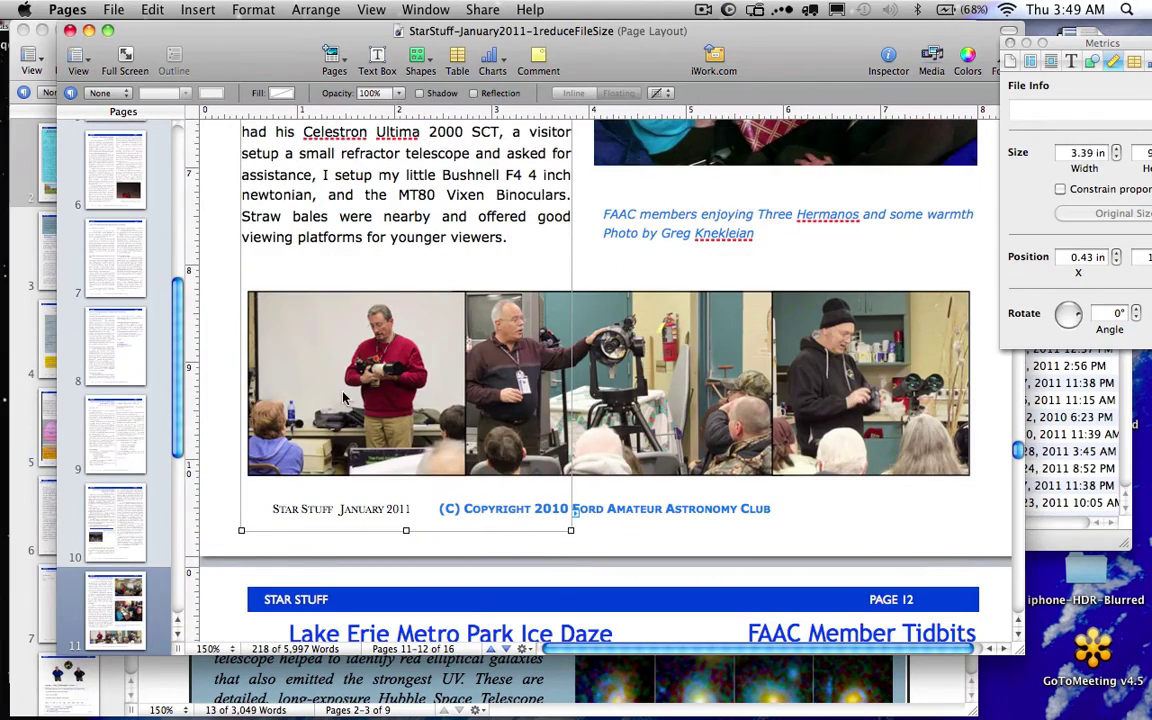
scroll(340, 395, up, 10)
scroll(343, 397, down, 5)
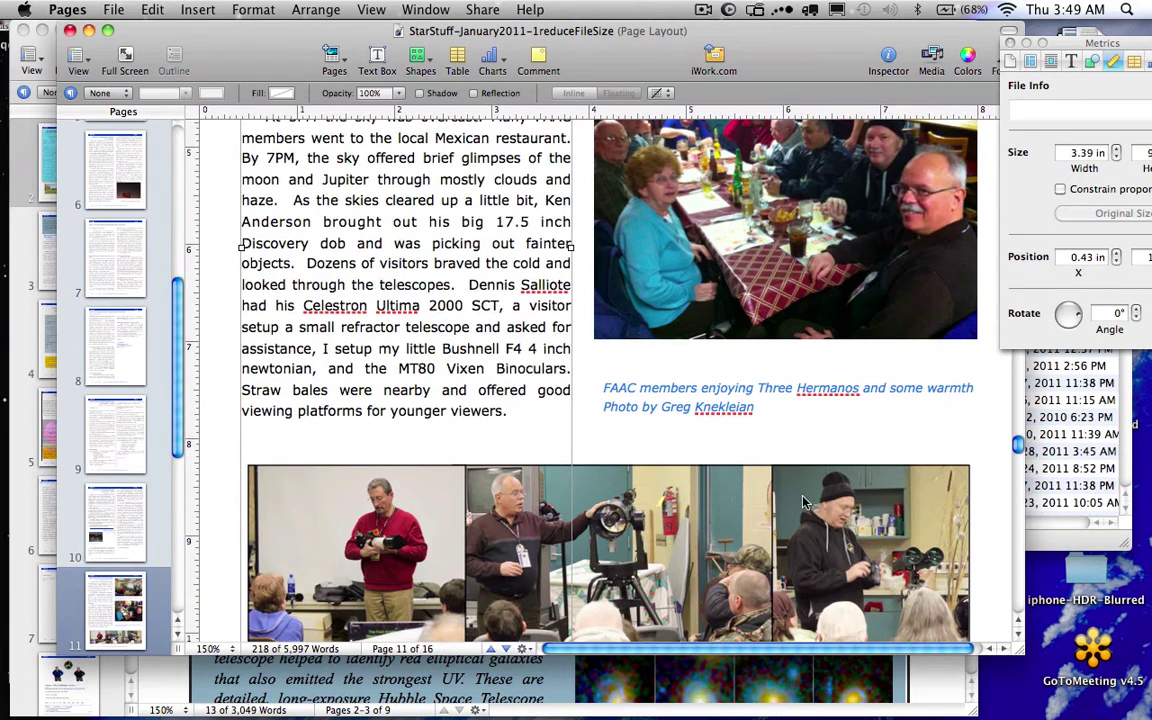
scroll(745, 508, down, 1)
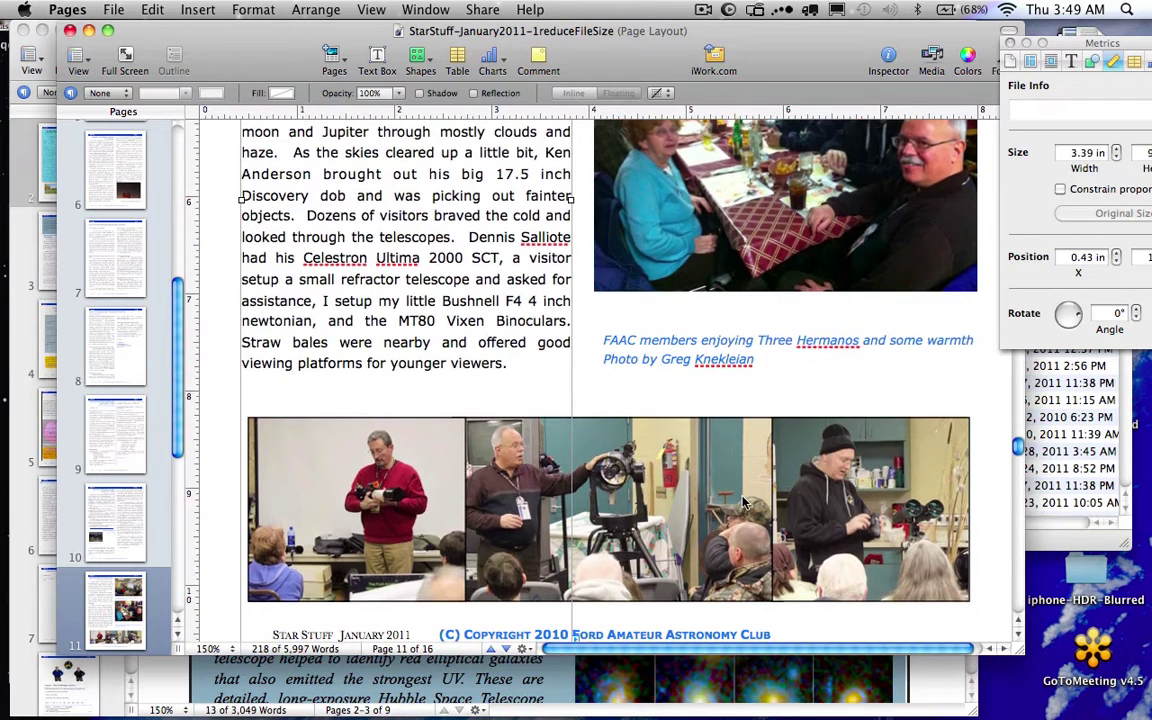
scroll(680, 550, up, 4)
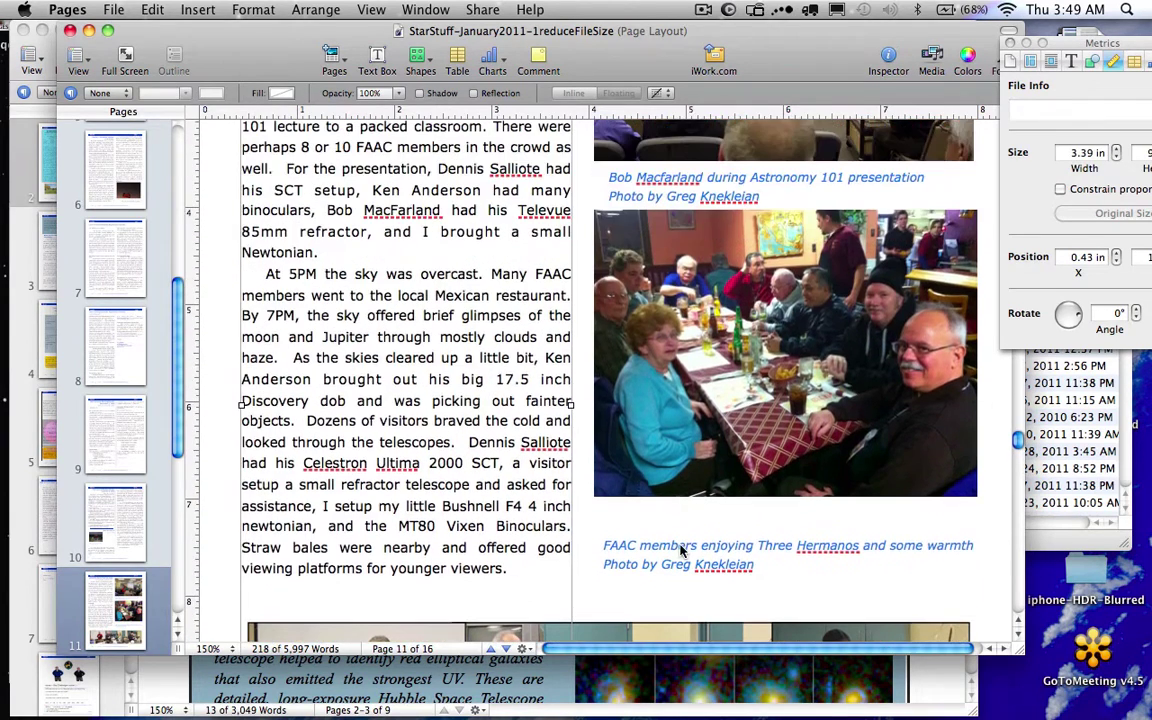
scroll(380, 492, down, 3)
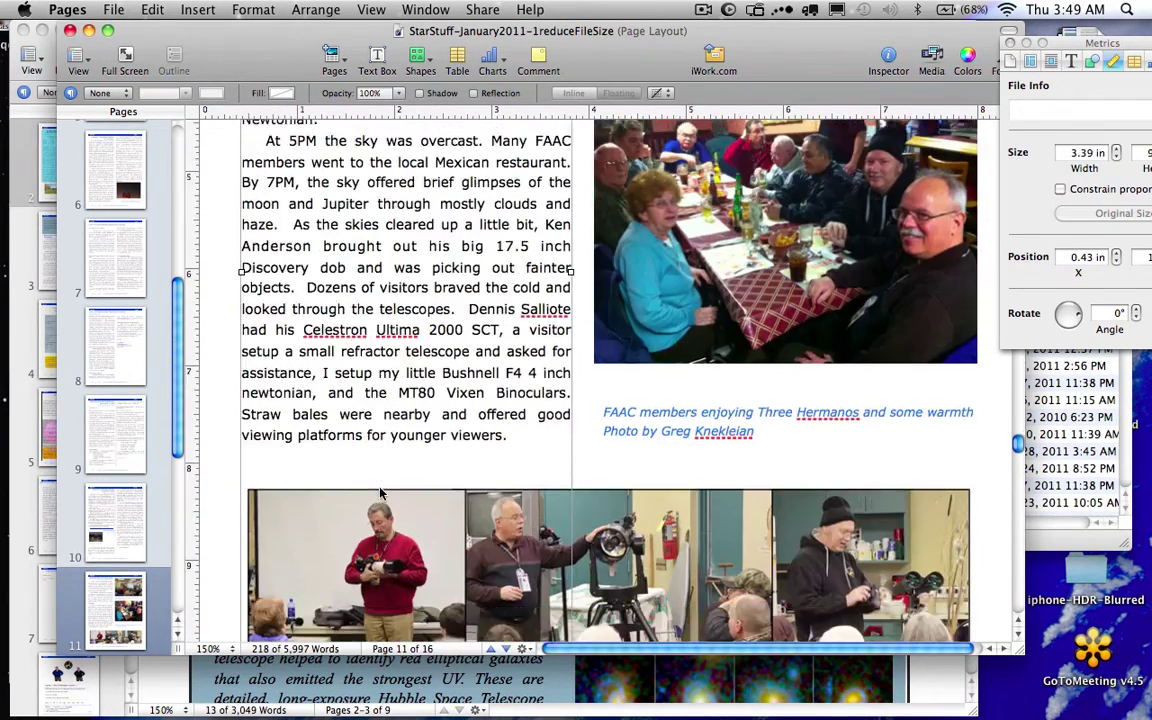
- Set the zoom to 100% and select, in turn, the wide photo strip and the restaurant photo's caption box on page 11
click(400, 540)
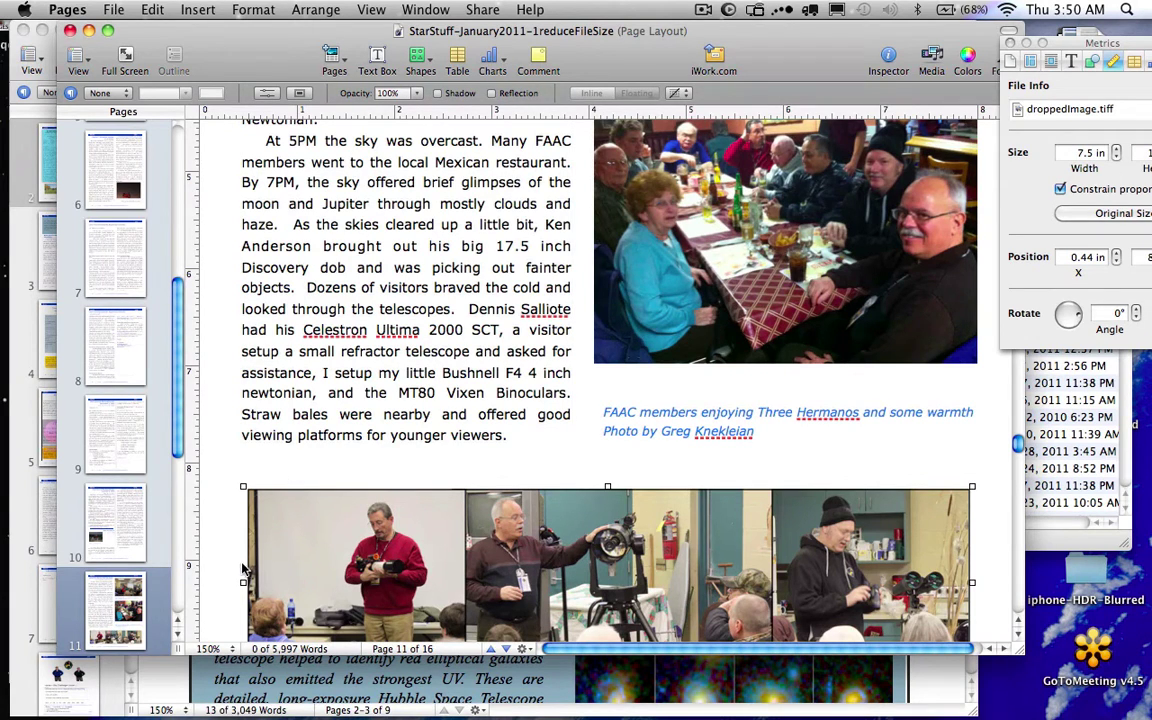
click(224, 649)
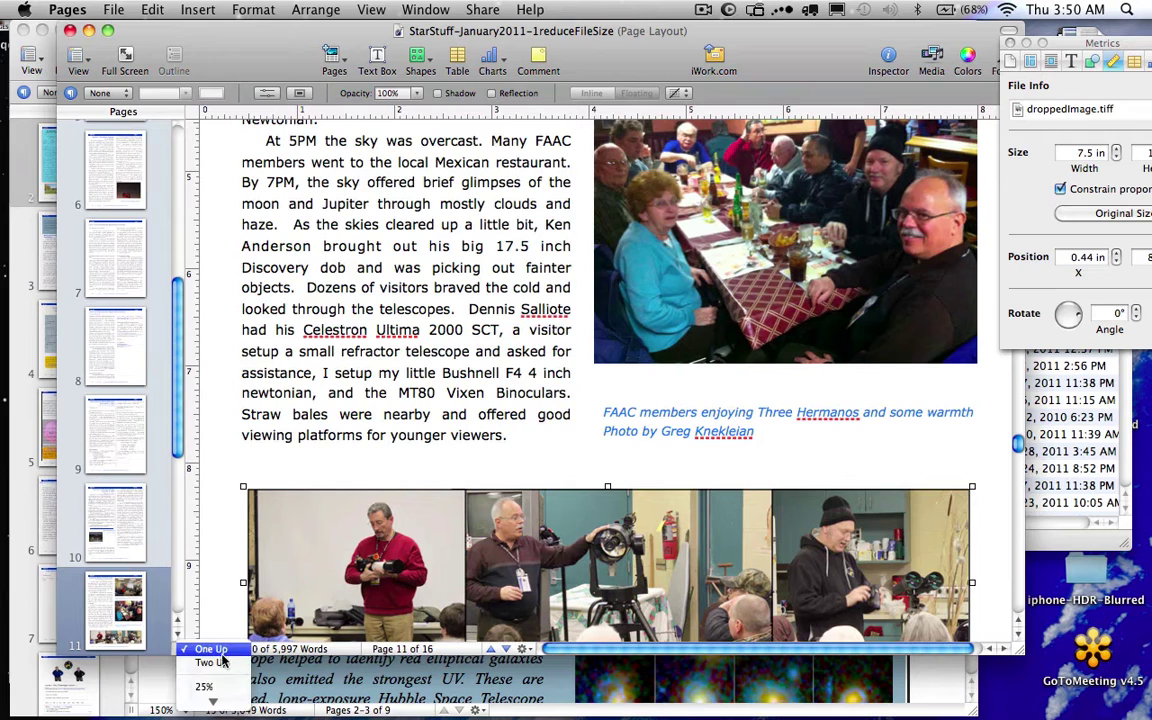
click(241, 612)
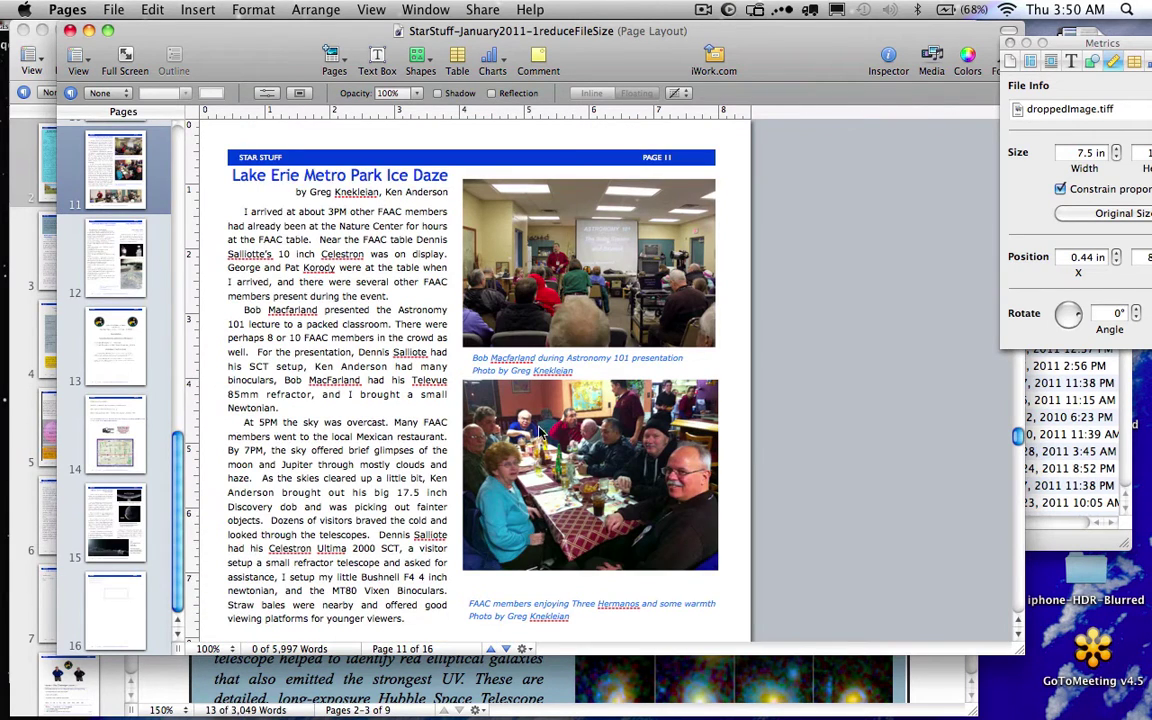
scroll(520, 400, down, 5)
scroll(548, 430, down, 4)
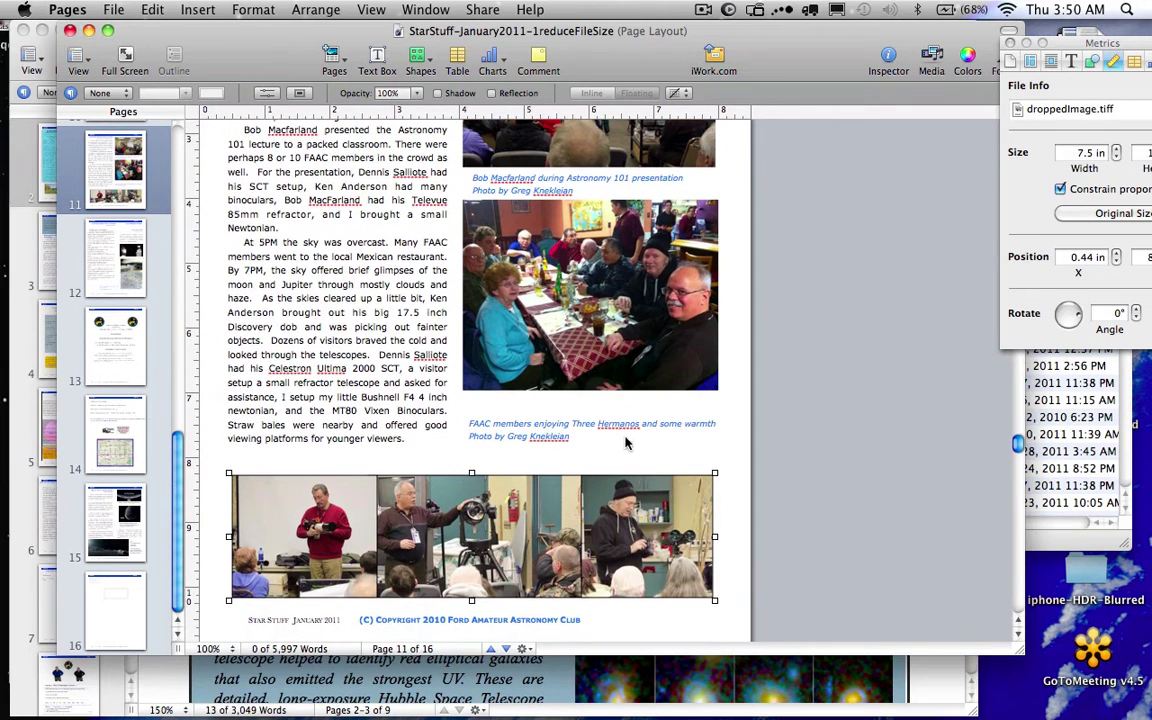
click(704, 450)
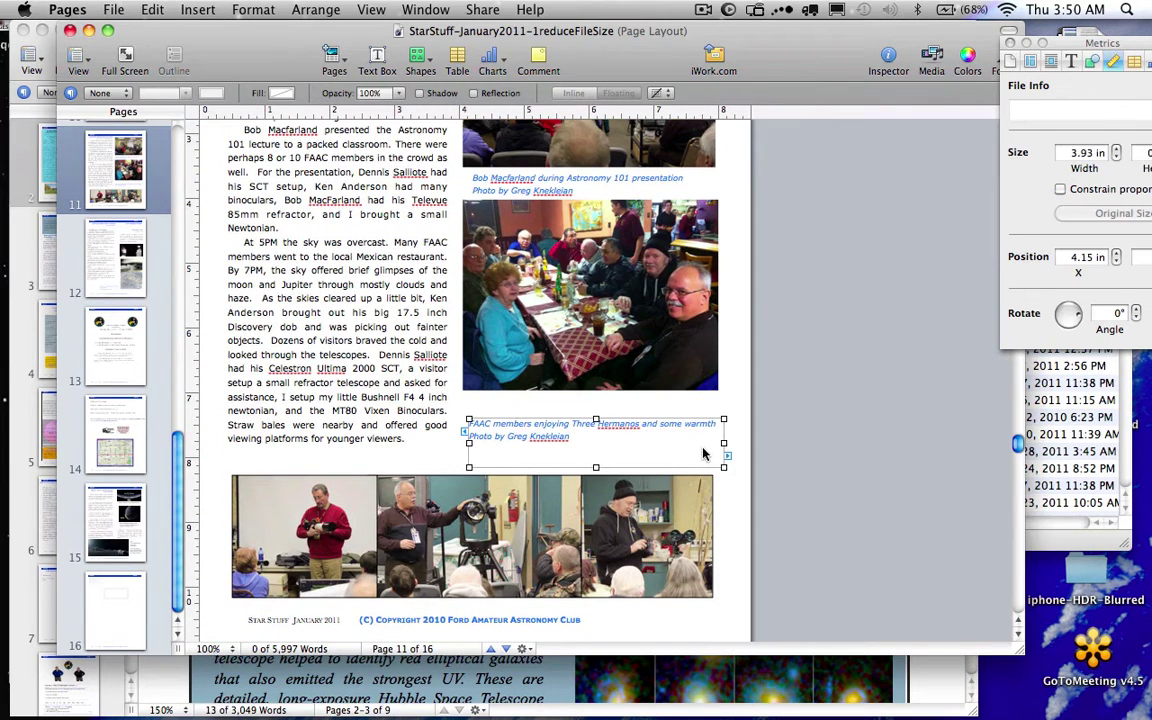
- Select the wide photo strip on page 11 to check its metrics, clear the selection and check the page zoom options
click(635, 513)
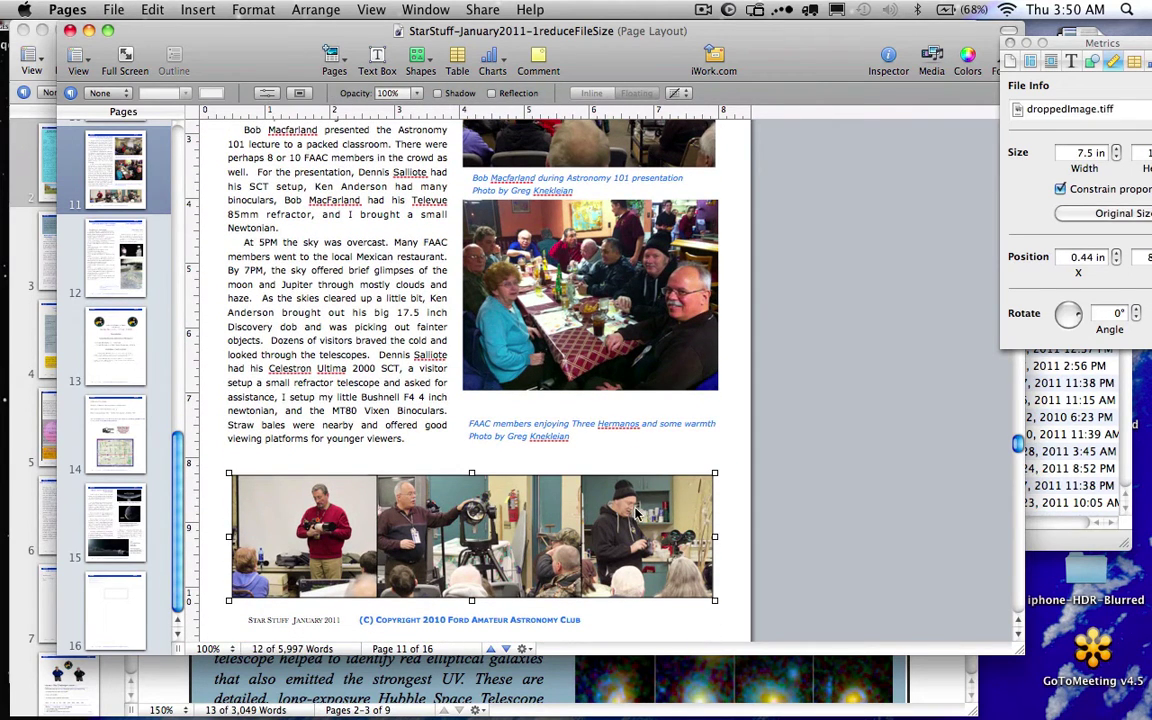
click(779, 510)
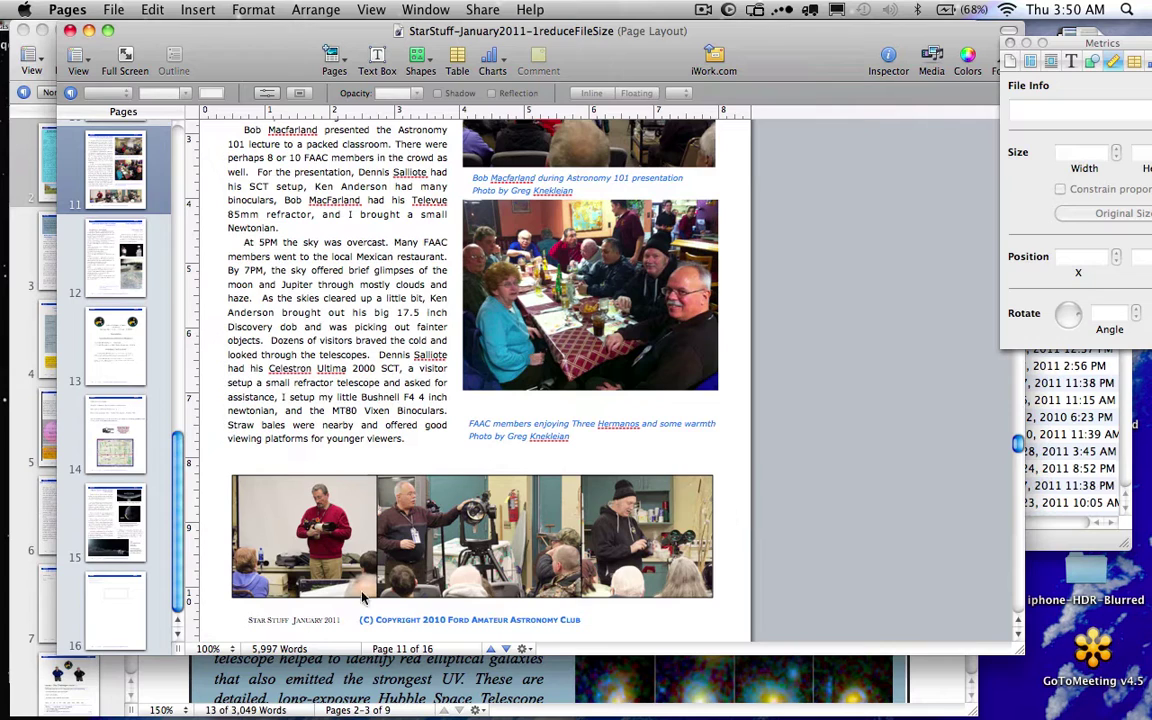
click(220, 650)
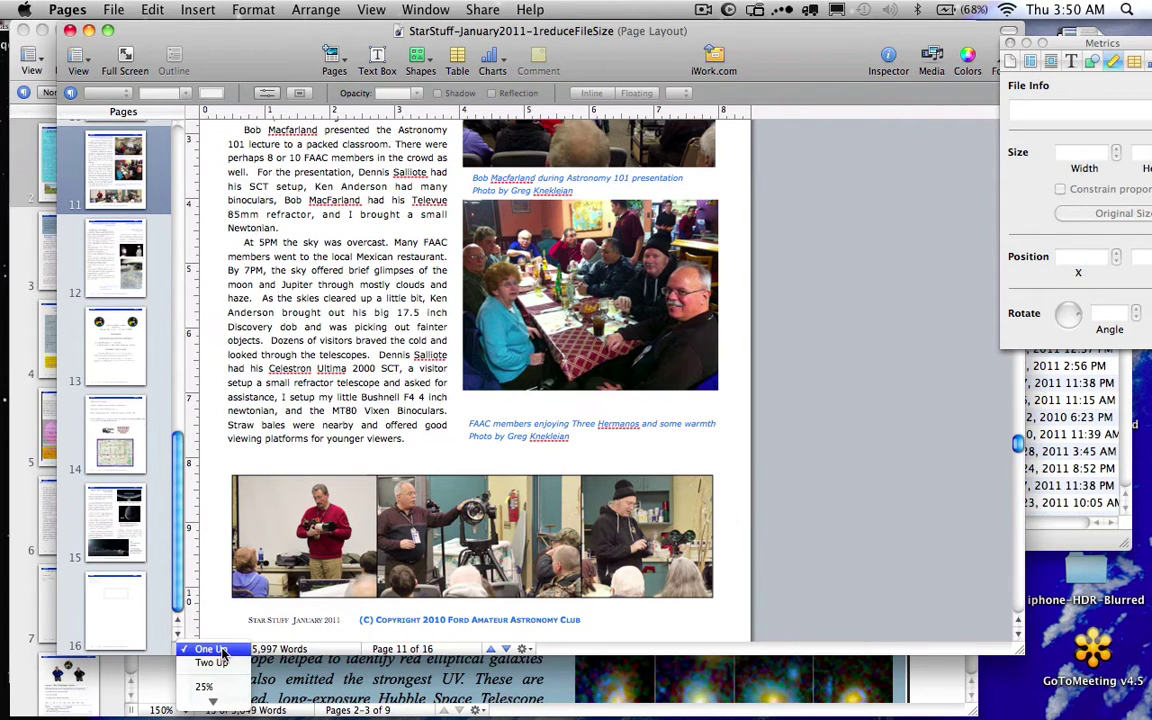
click(228, 650)
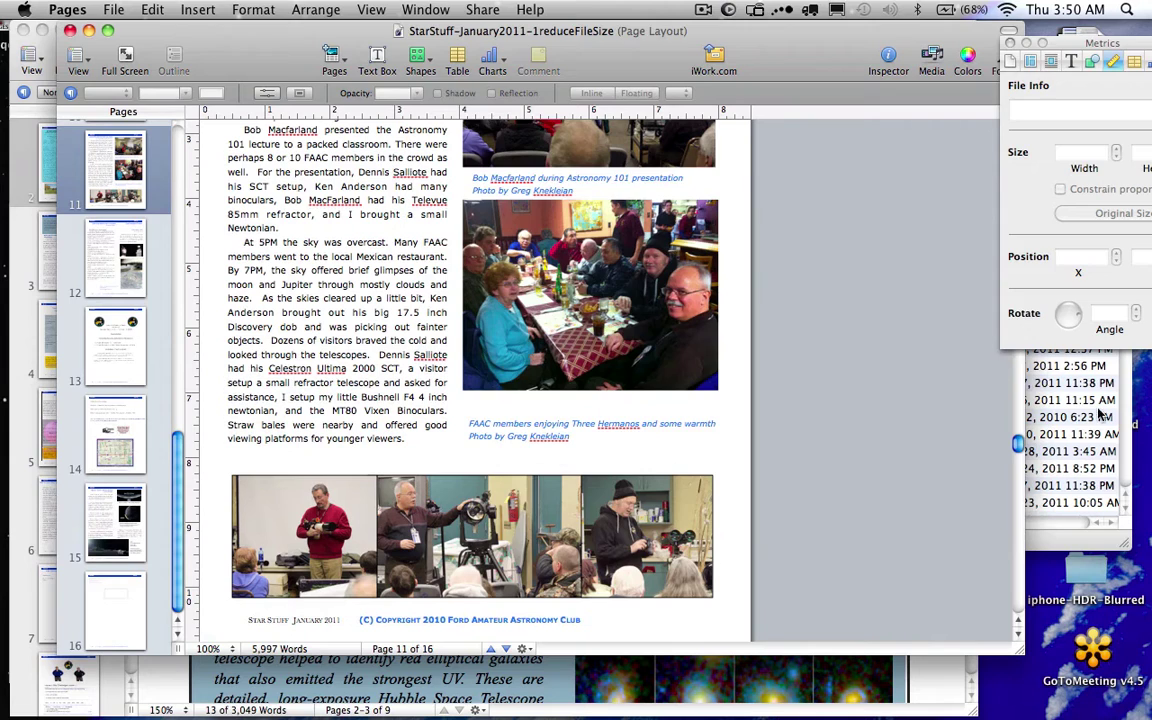
- Switch to the Finder's Desktop folder, sort it by date modified, and open Screen shot 2011-11-10 at 3.50.25 AM
click(1035, 385)
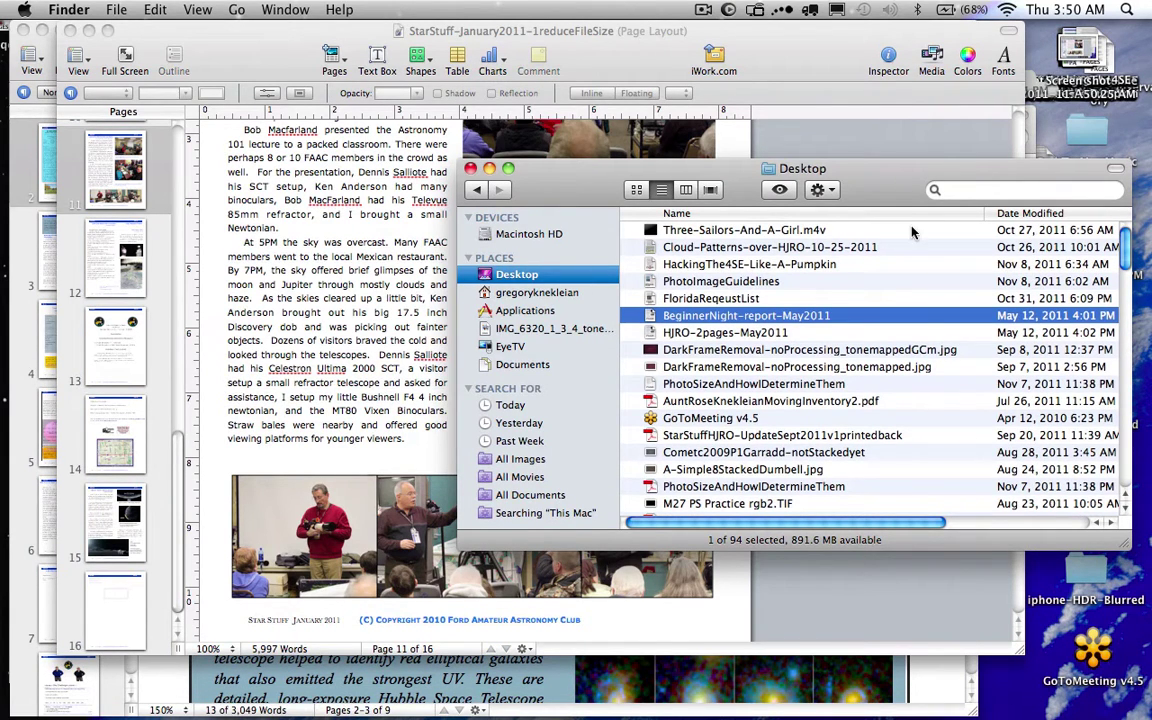
click(1024, 216)
scroll(817, 245, up, 10)
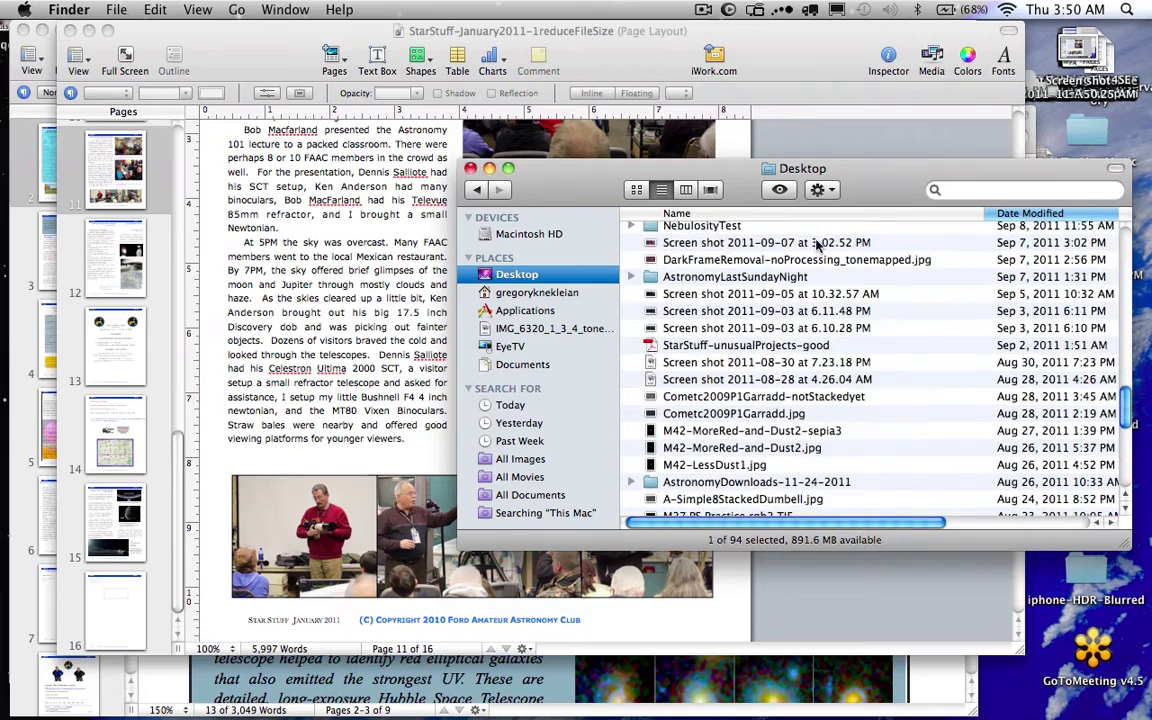
scroll(817, 245, up, 8)
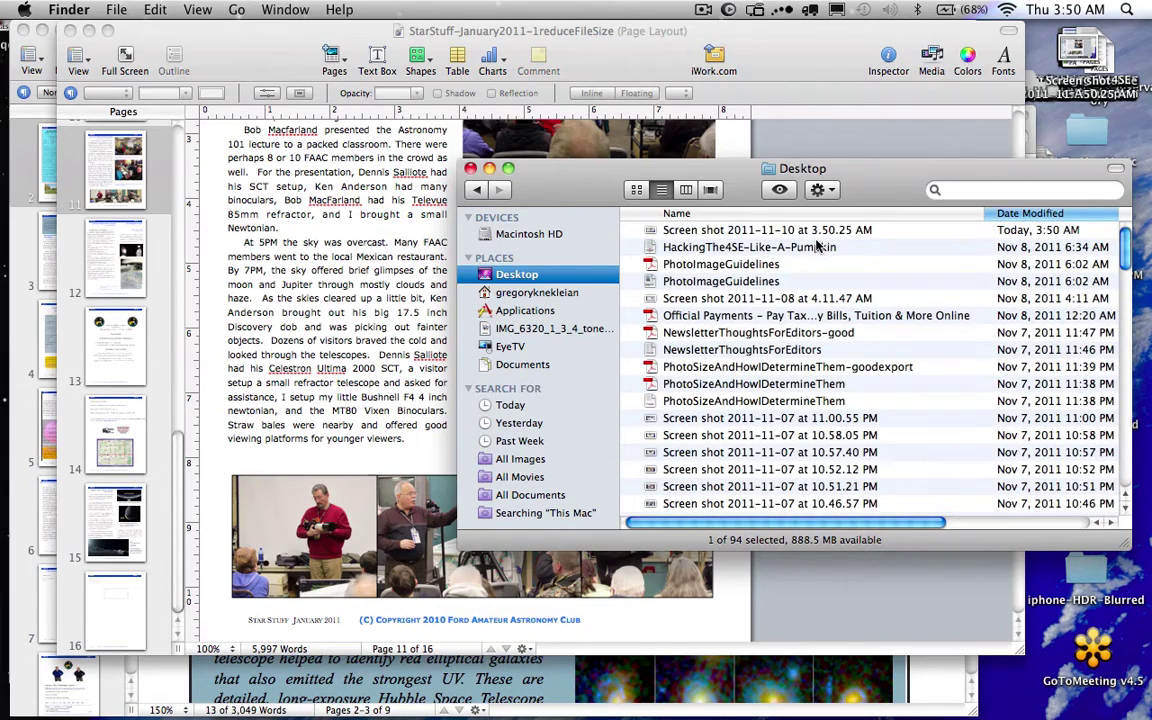
double_click(730, 230)
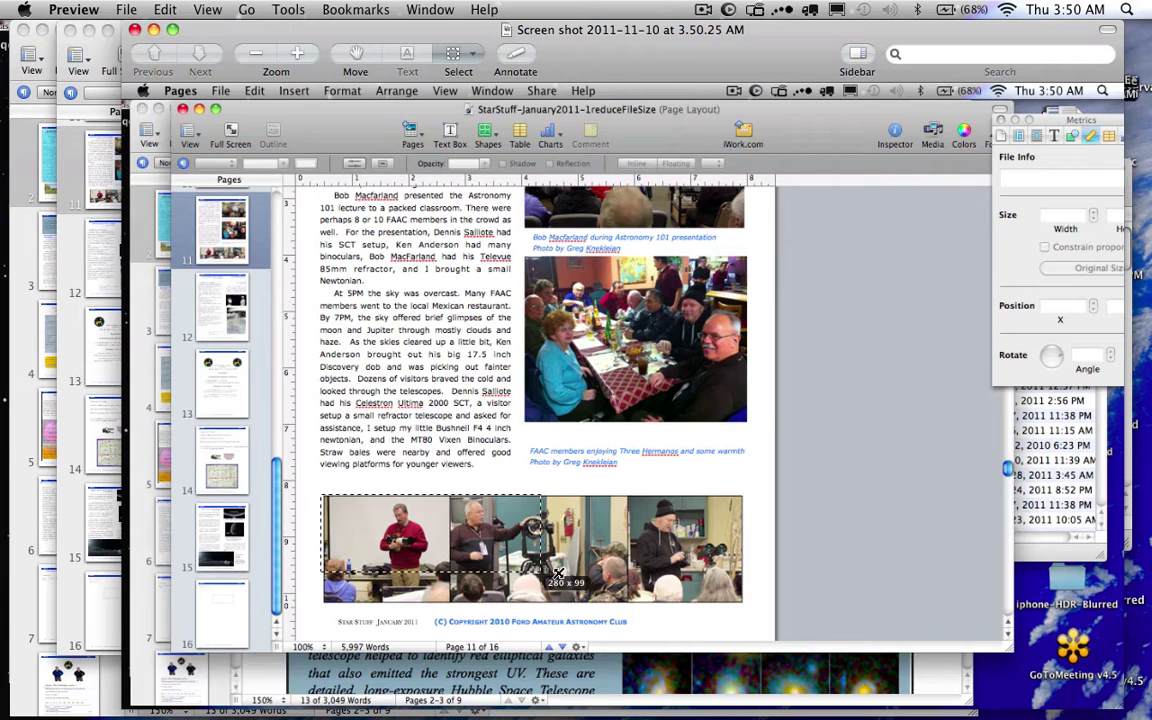
- Select the wide photo strip in the screenshot, copy it, and create a new image from the clipboard
drag(659, 583, 741, 604)
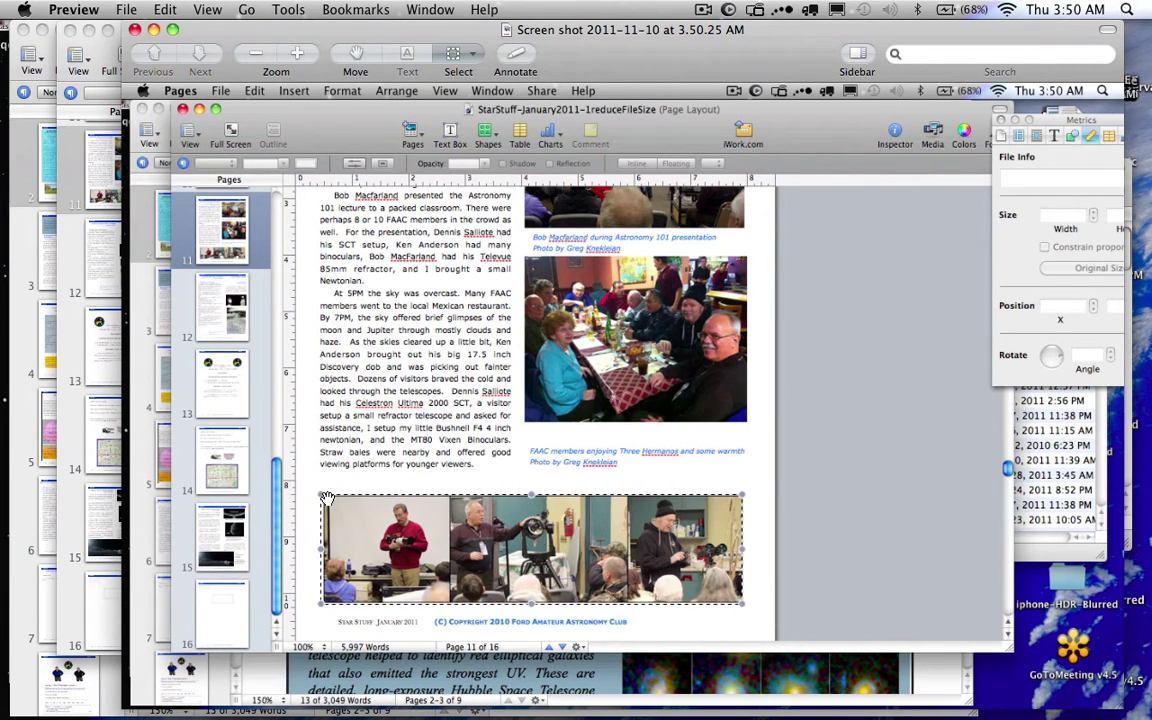
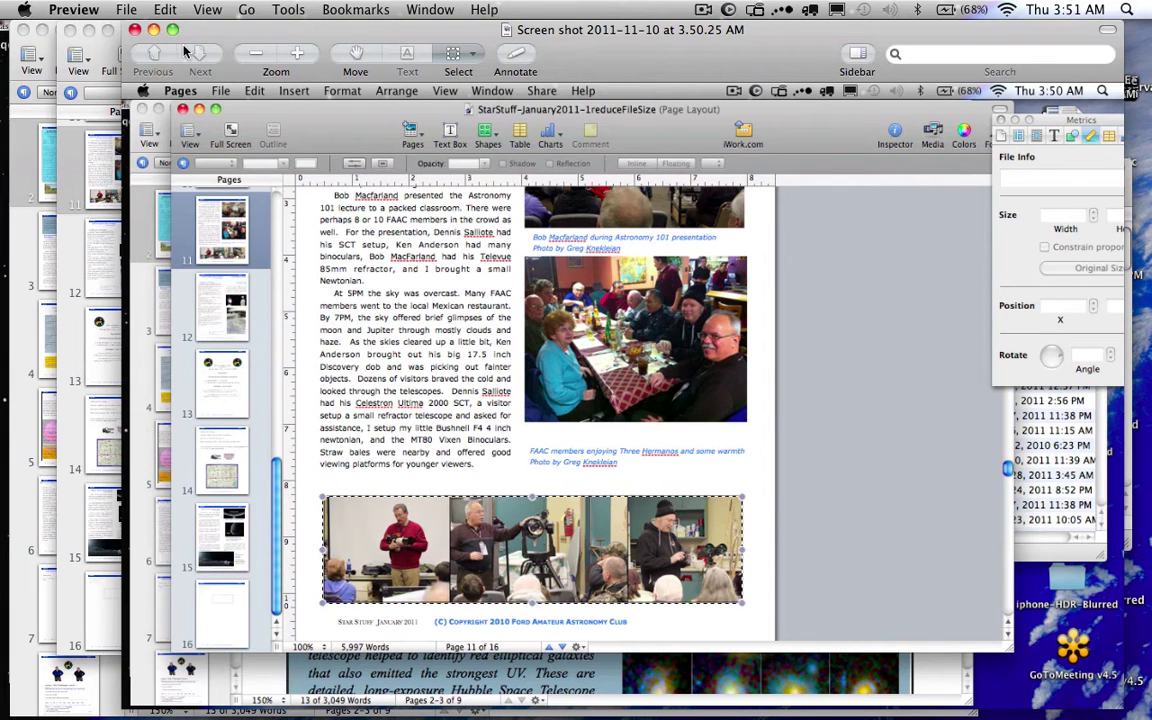
click(168, 11)
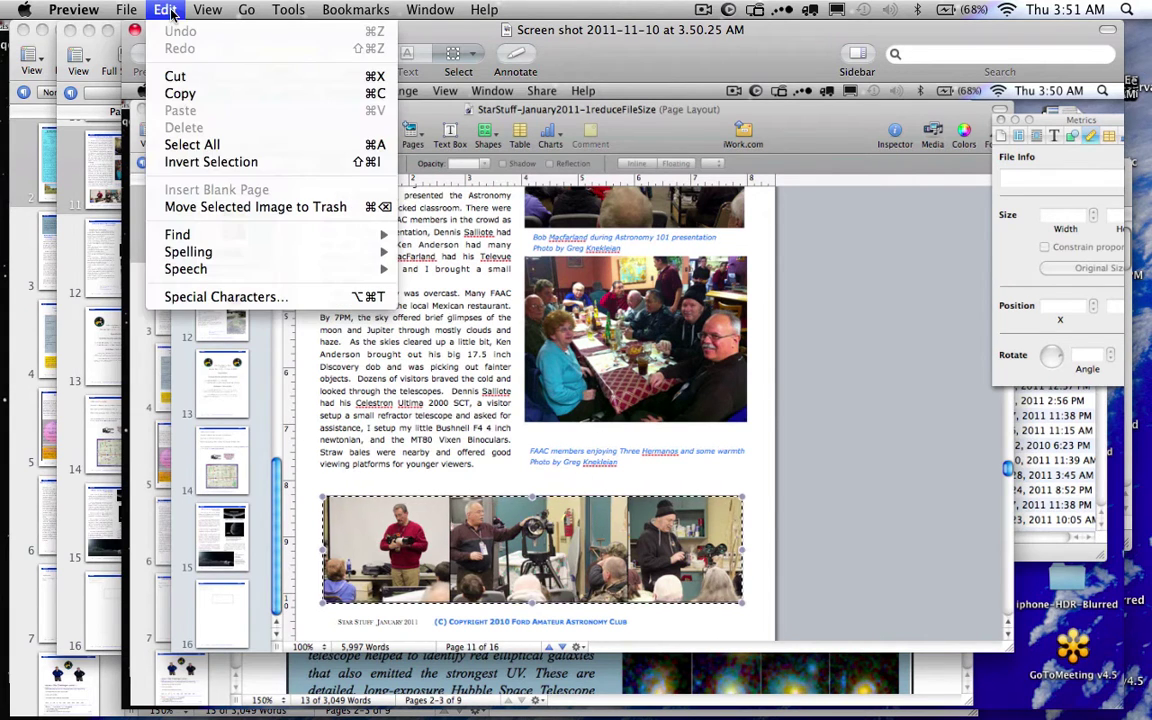
click(180, 93)
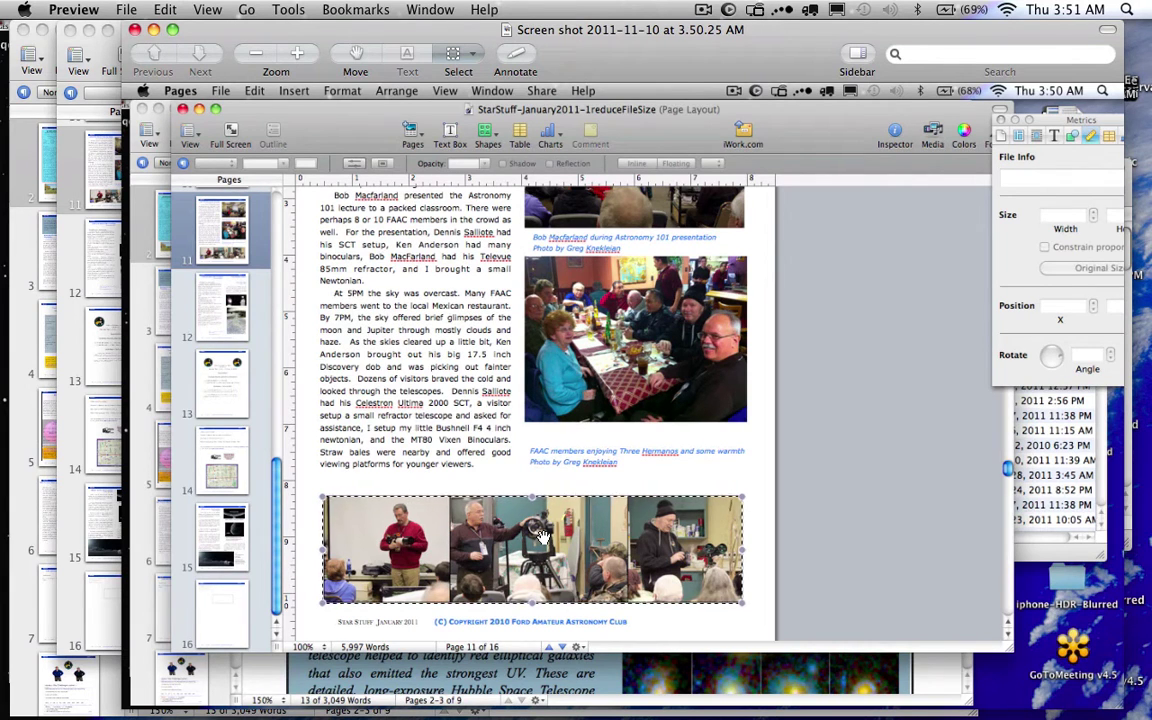
key(super+c)
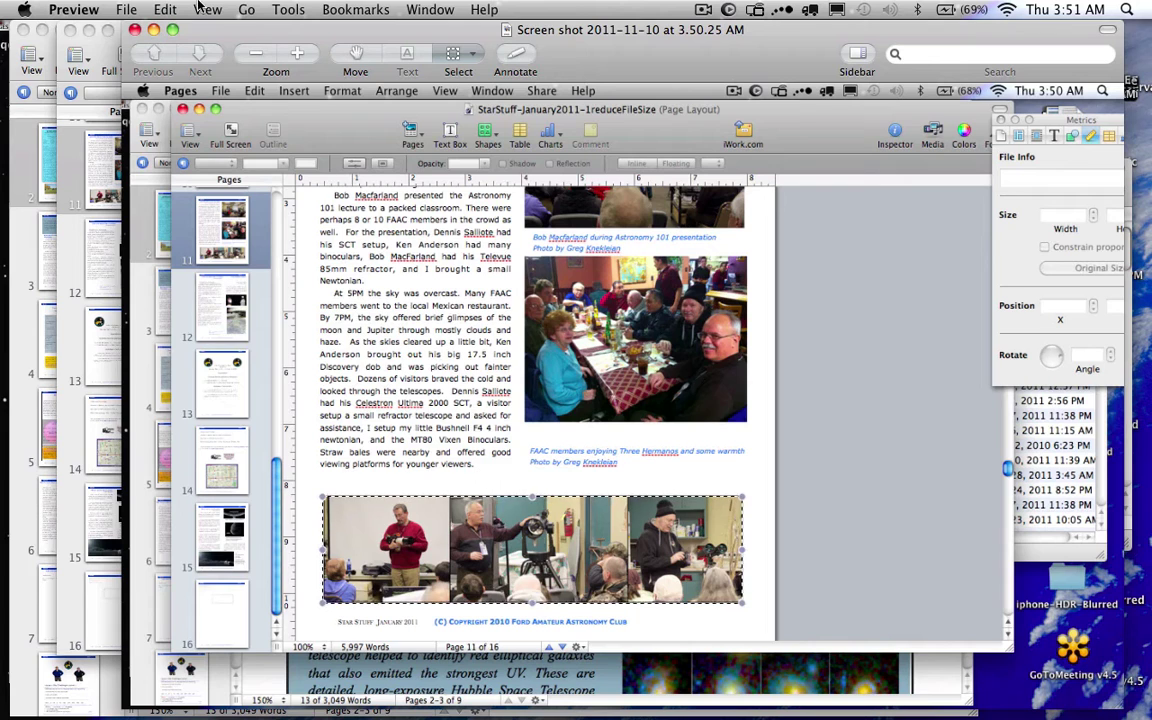
click(130, 10)
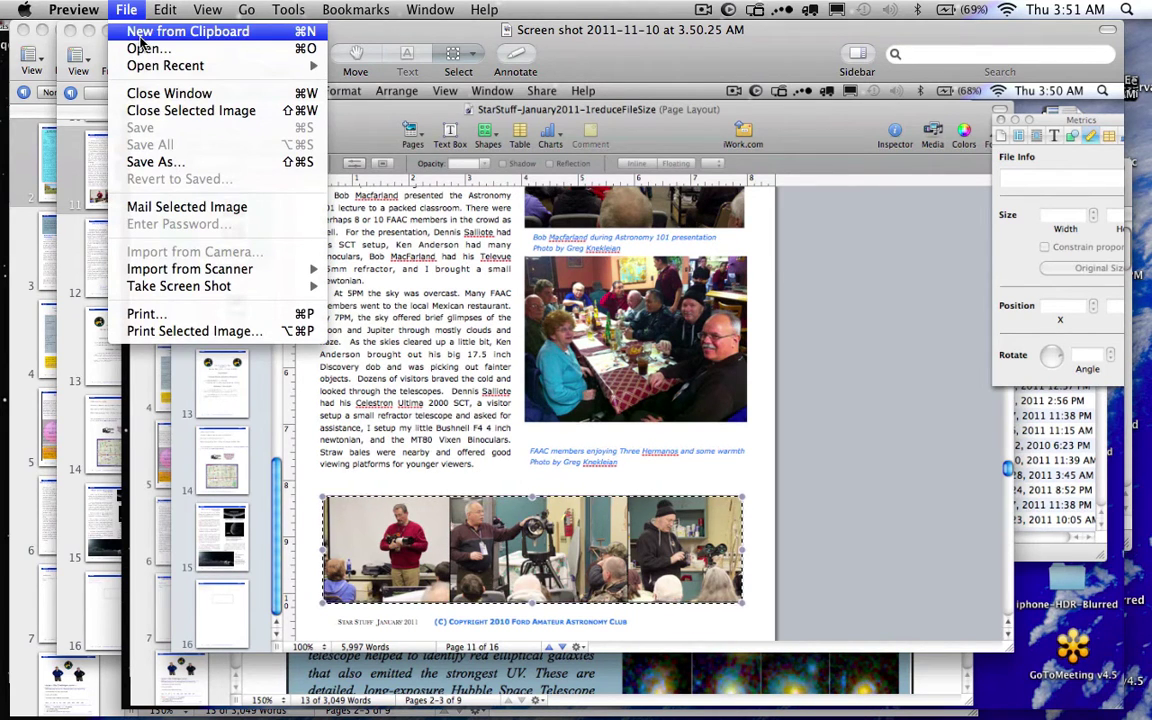
click(141, 36)
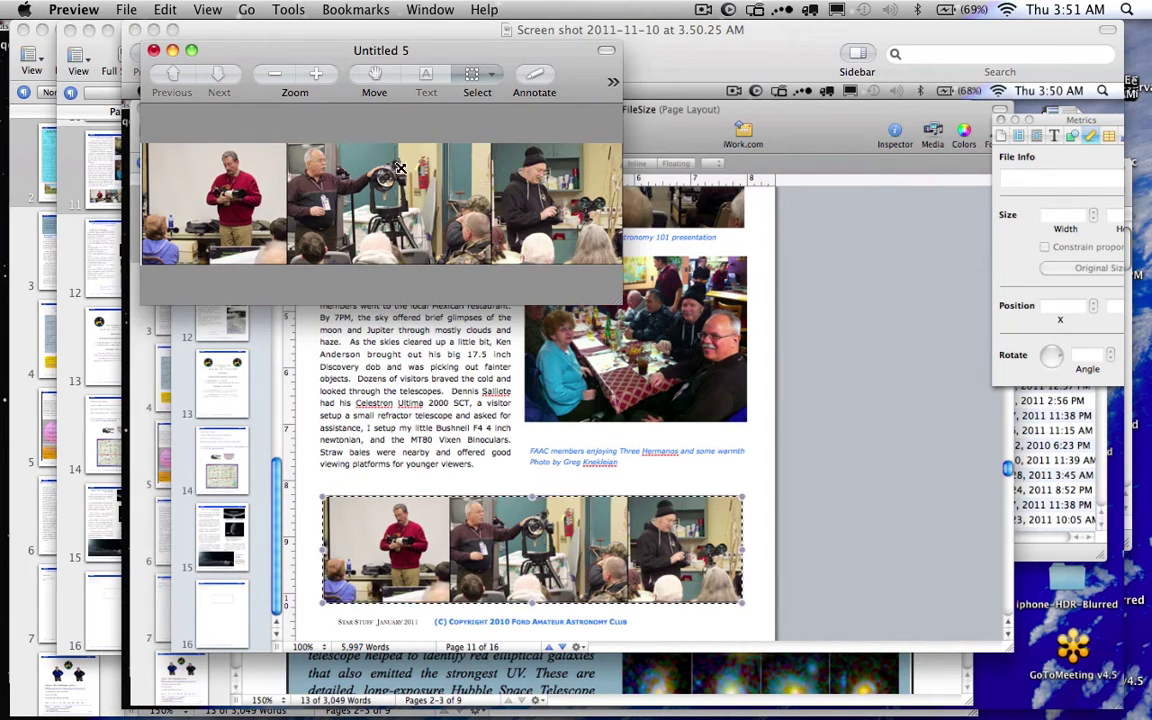
- Show the Inspector for the new strip image and go through its panes to the Crop and Rotate settings
click(362, 10)
mouse_move(438, 10)
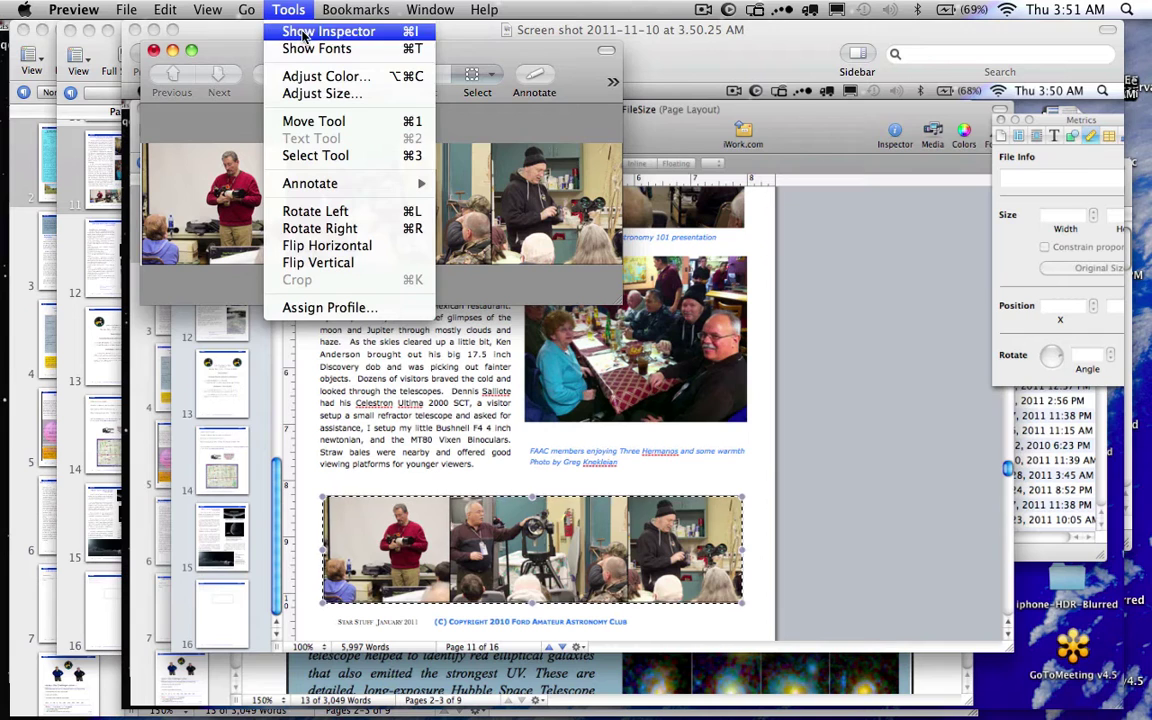
click(305, 31)
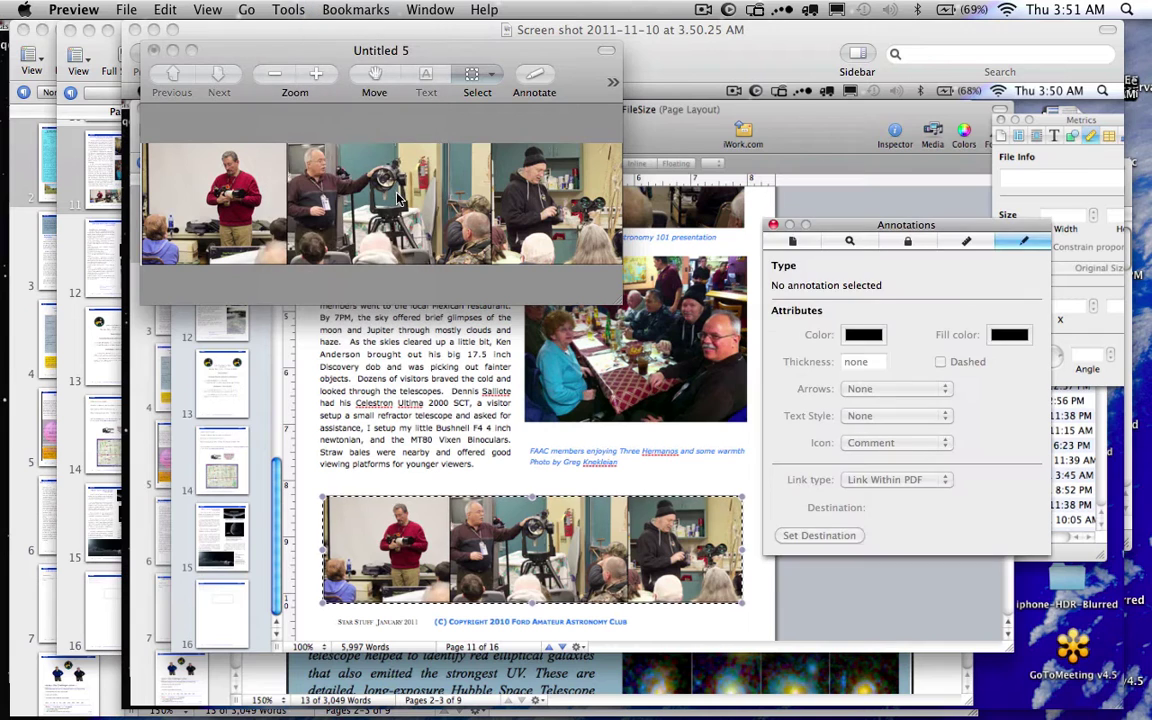
click(847, 243)
click(908, 243)
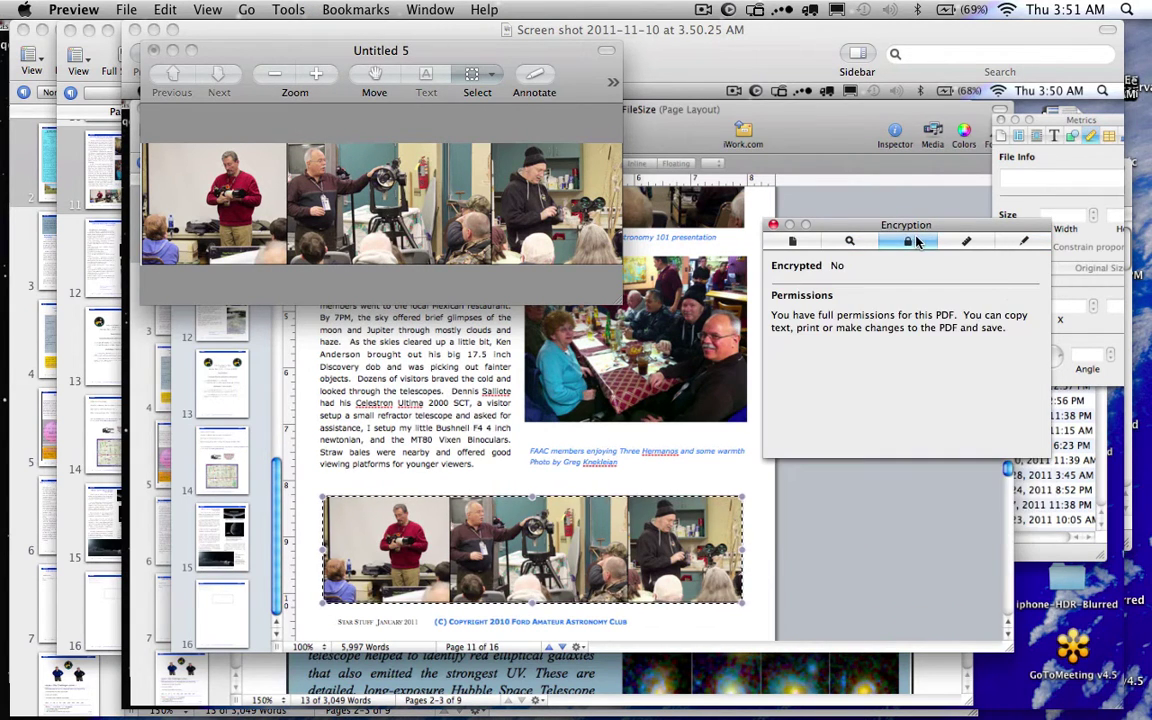
click(965, 243)
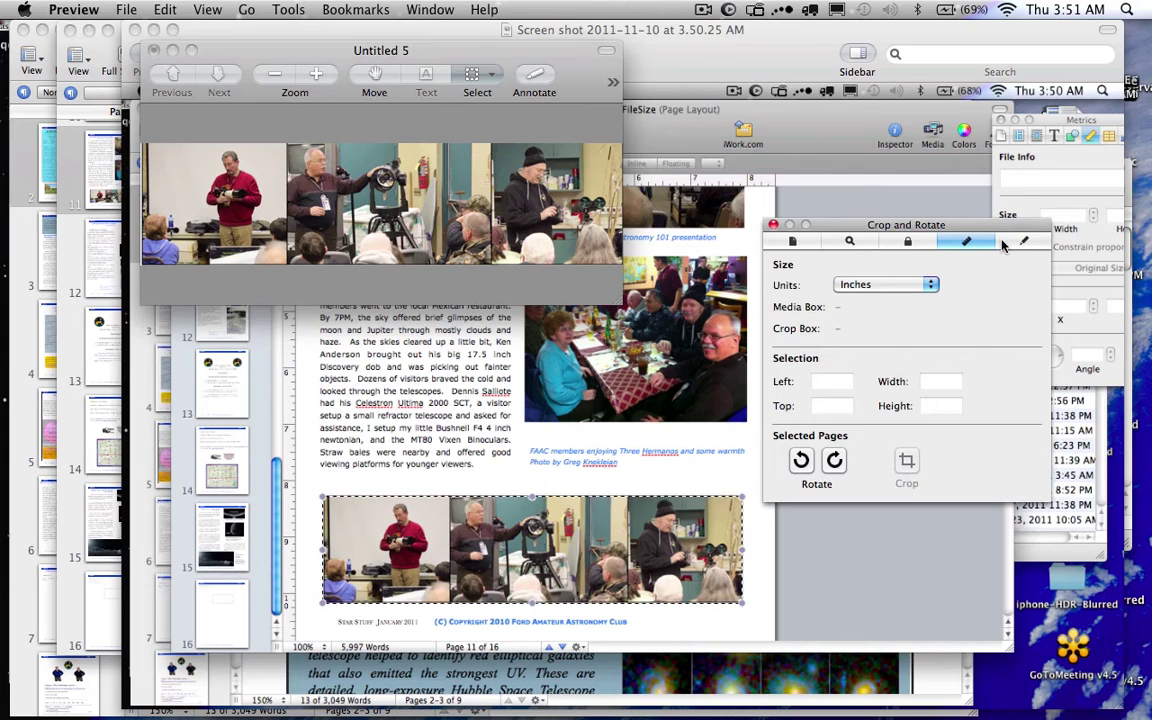
- Switch the Crop and Rotate units to points and back to inches, checking for the strip image's size
click(930, 285)
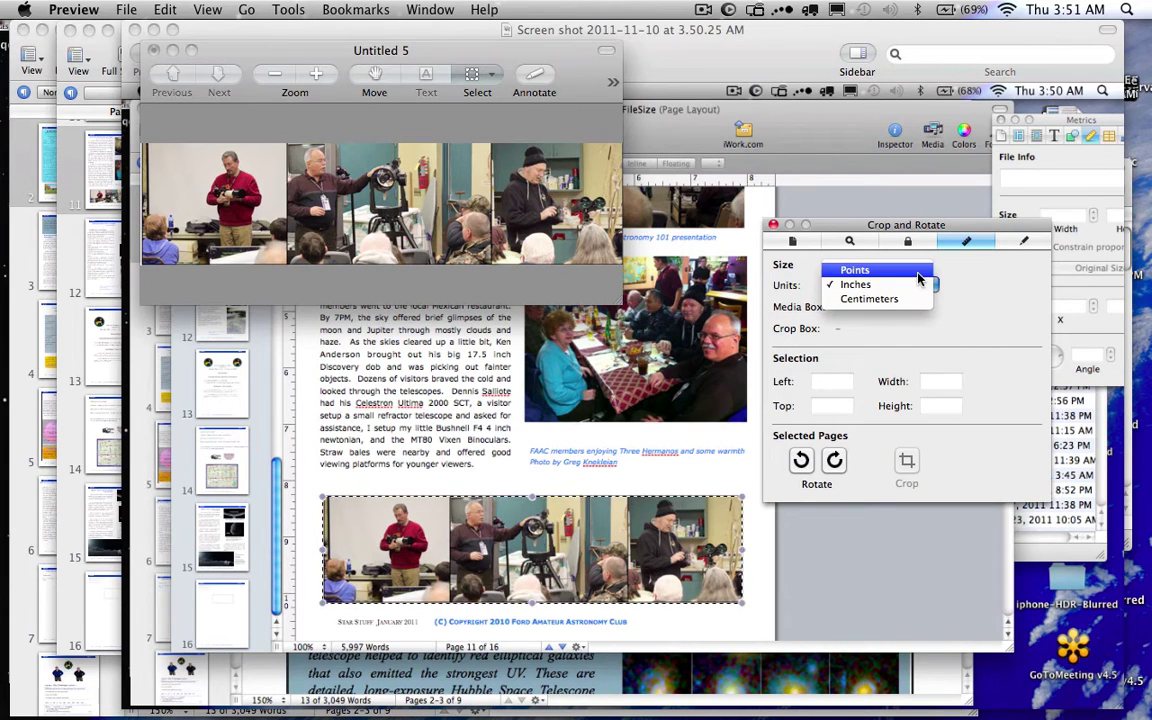
click(919, 271)
click(919, 289)
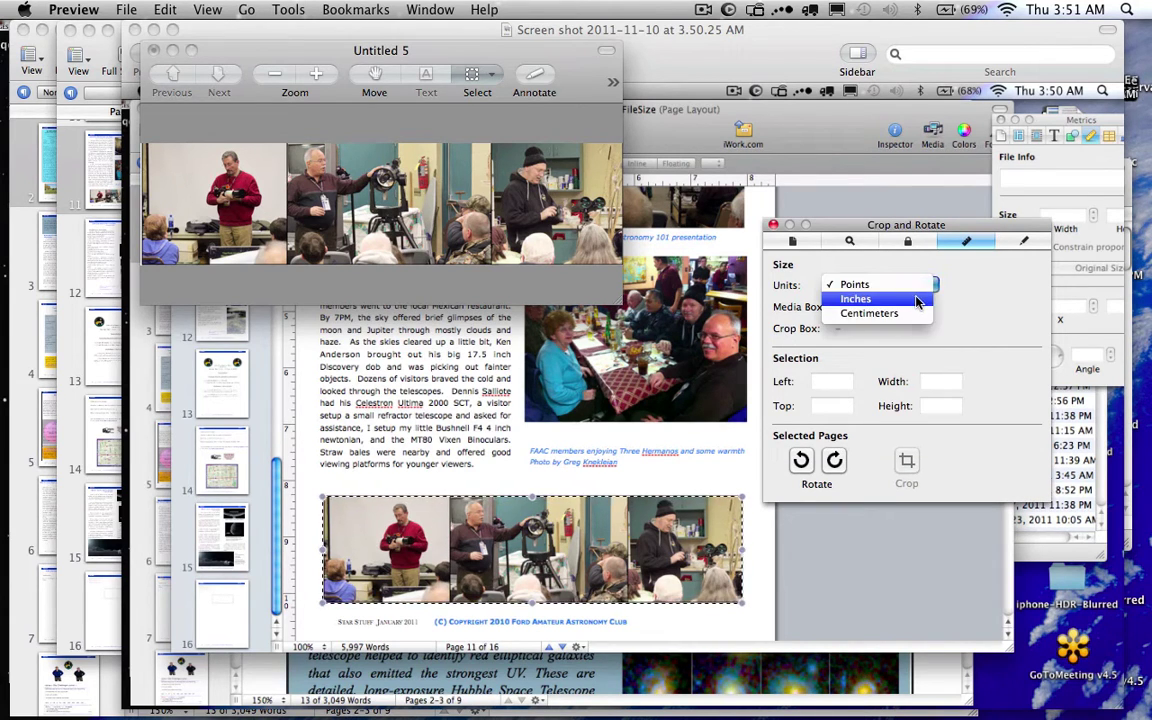
click(915, 299)
click(484, 122)
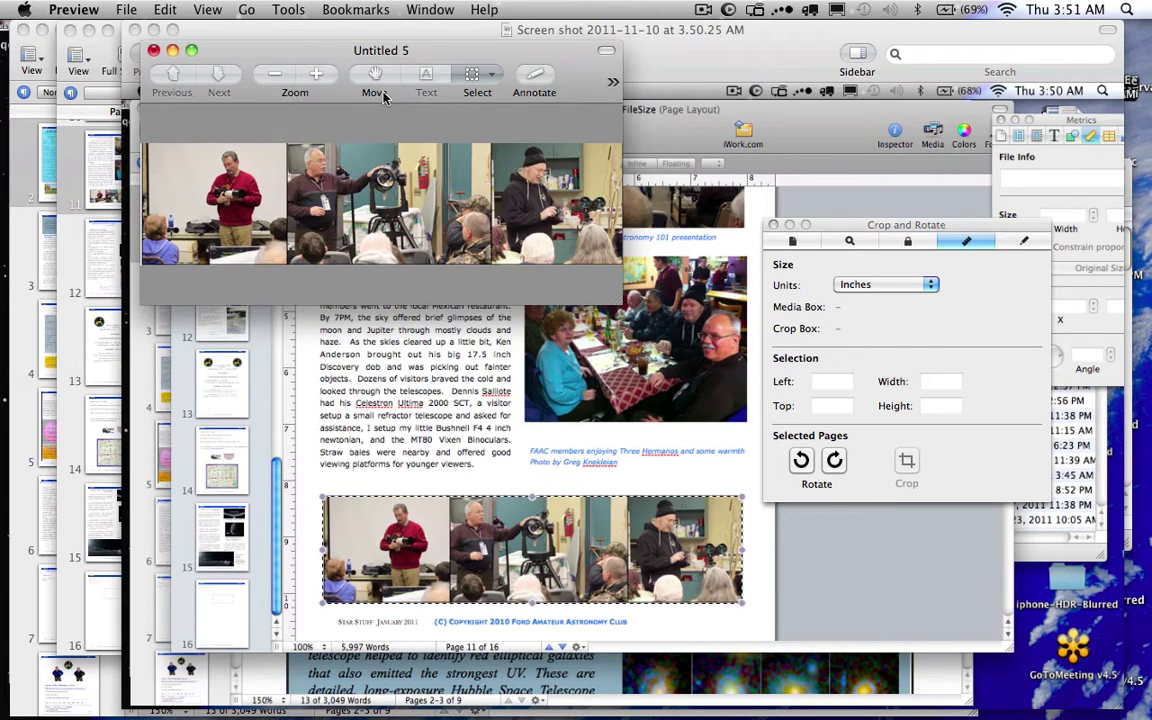
- Reopen the Inspector on the strip image's general More Info to read its DPI and pixel dimensions, and move it higher
click(1022, 240)
click(907, 241)
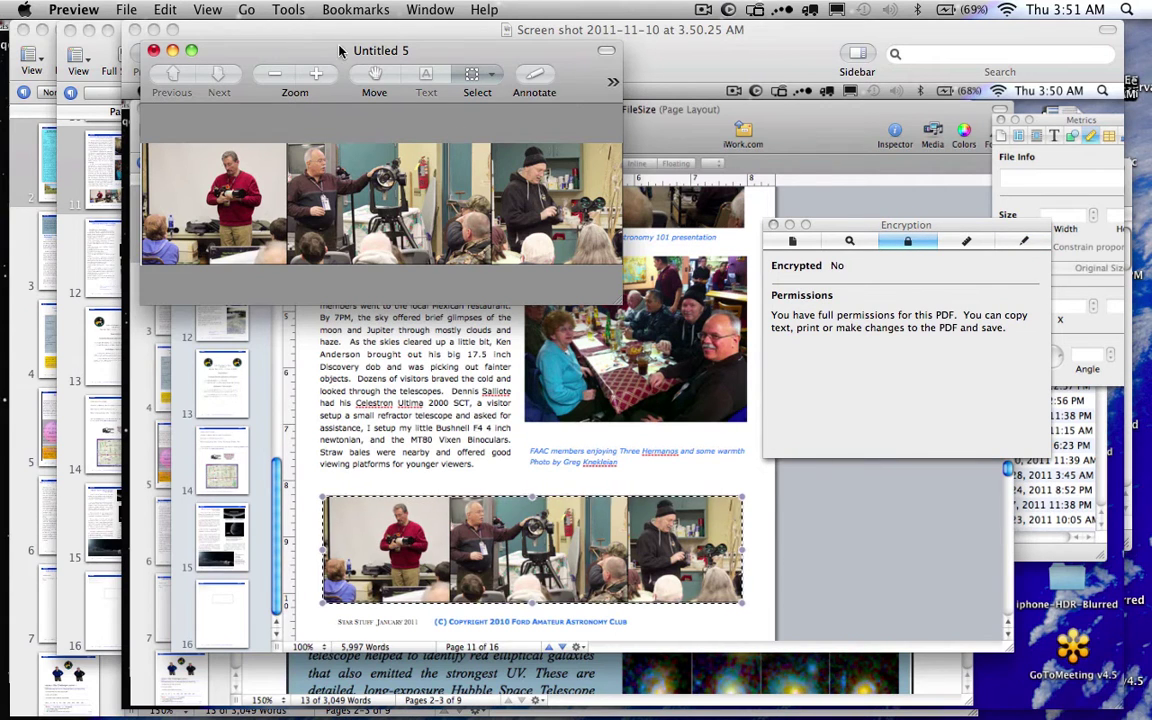
click(300, 12)
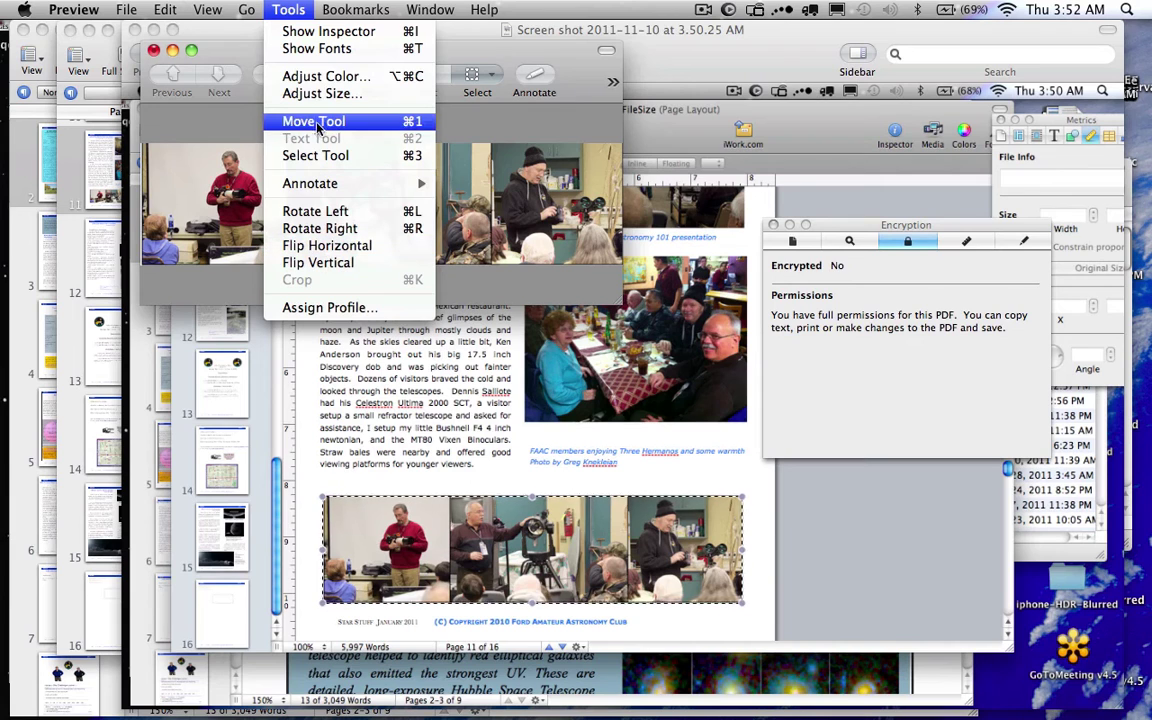
click(307, 33)
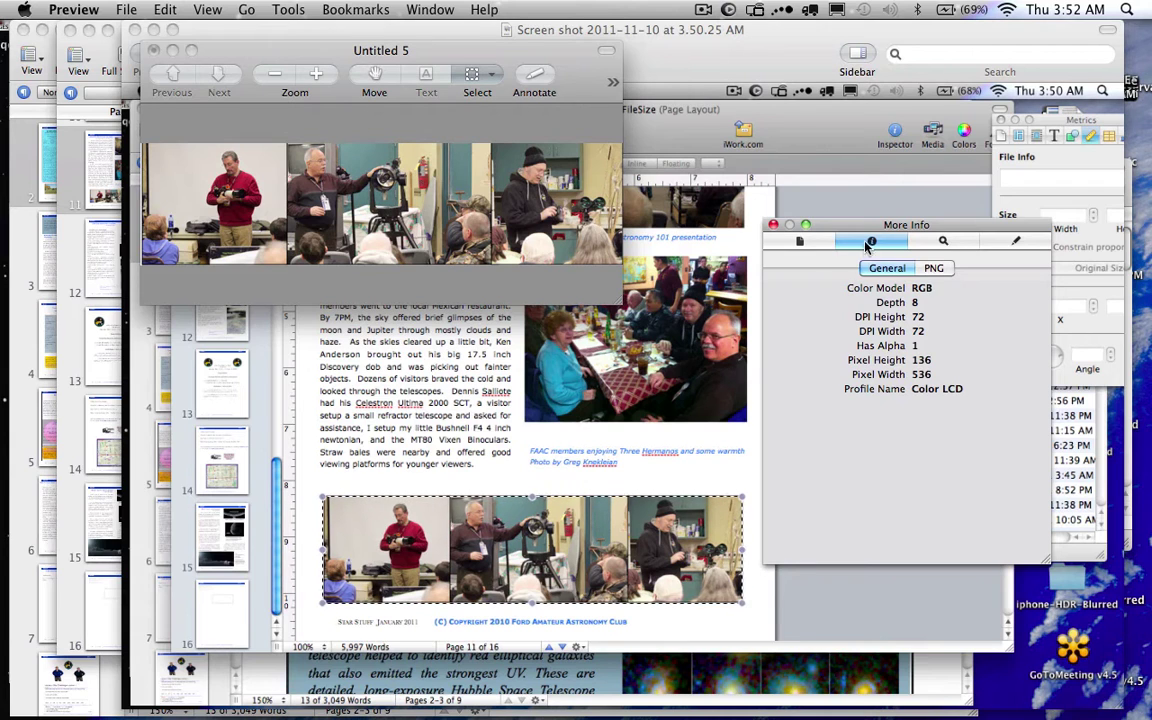
drag(864, 224, 790, 112)
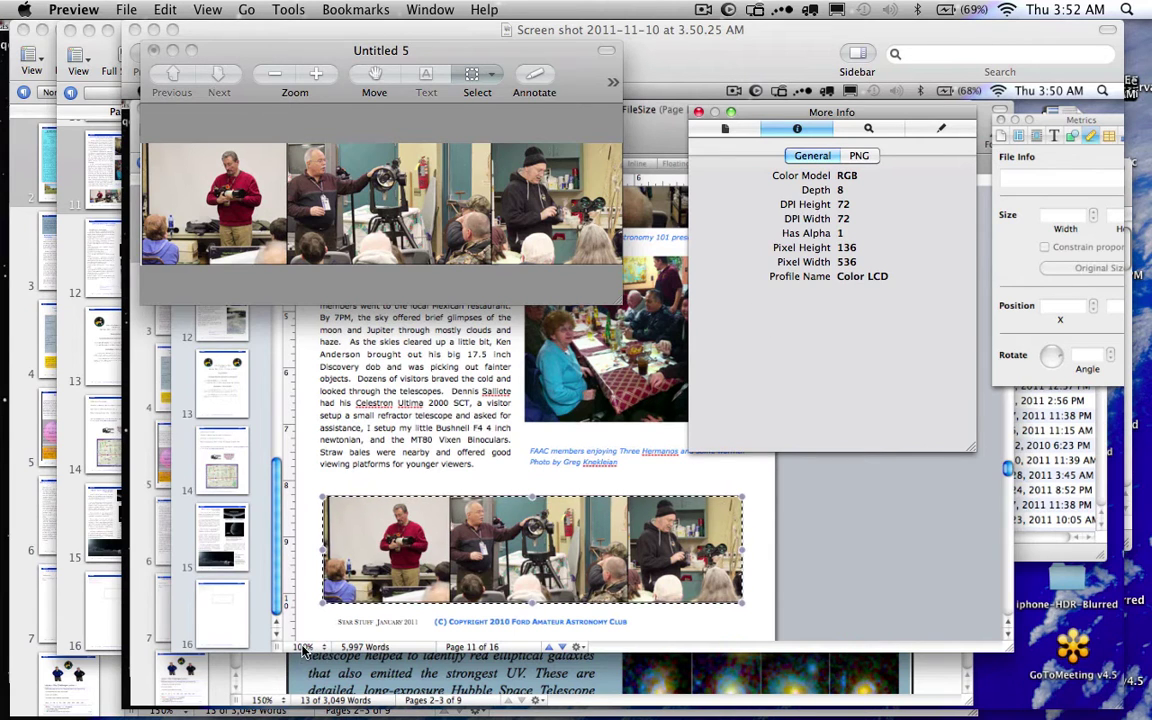
- Close the new strip image, clear the selection in the full screenshot, and shift its window aside
key(super+w)
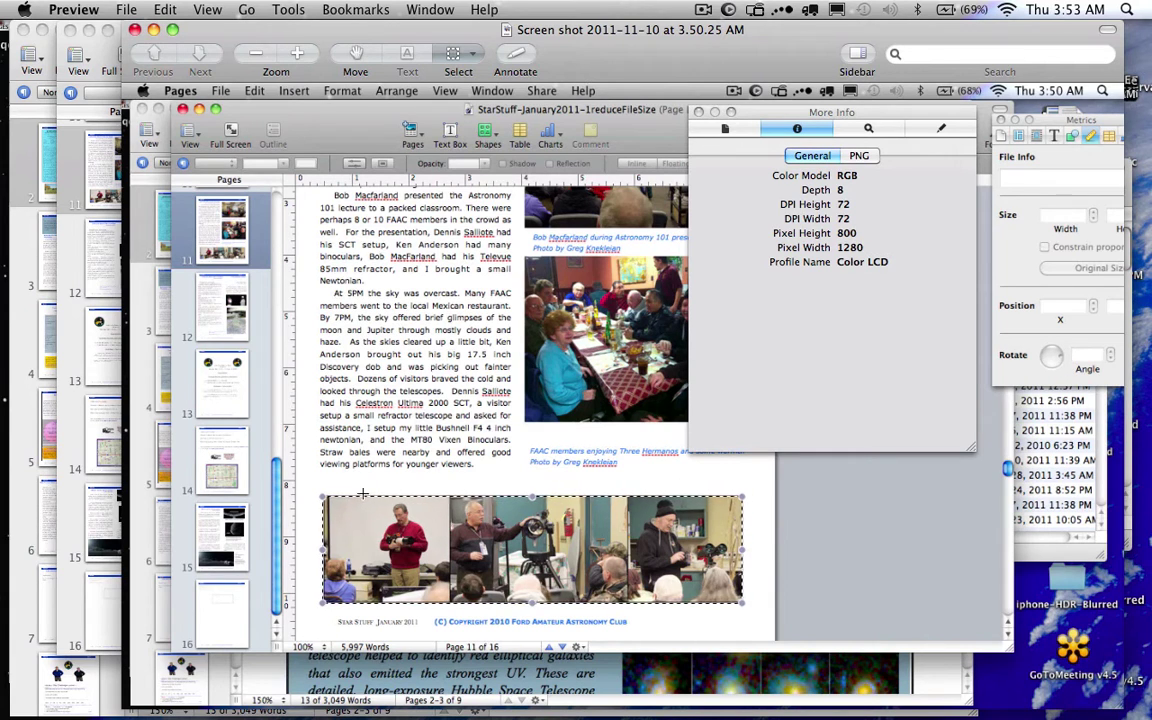
click(300, 590)
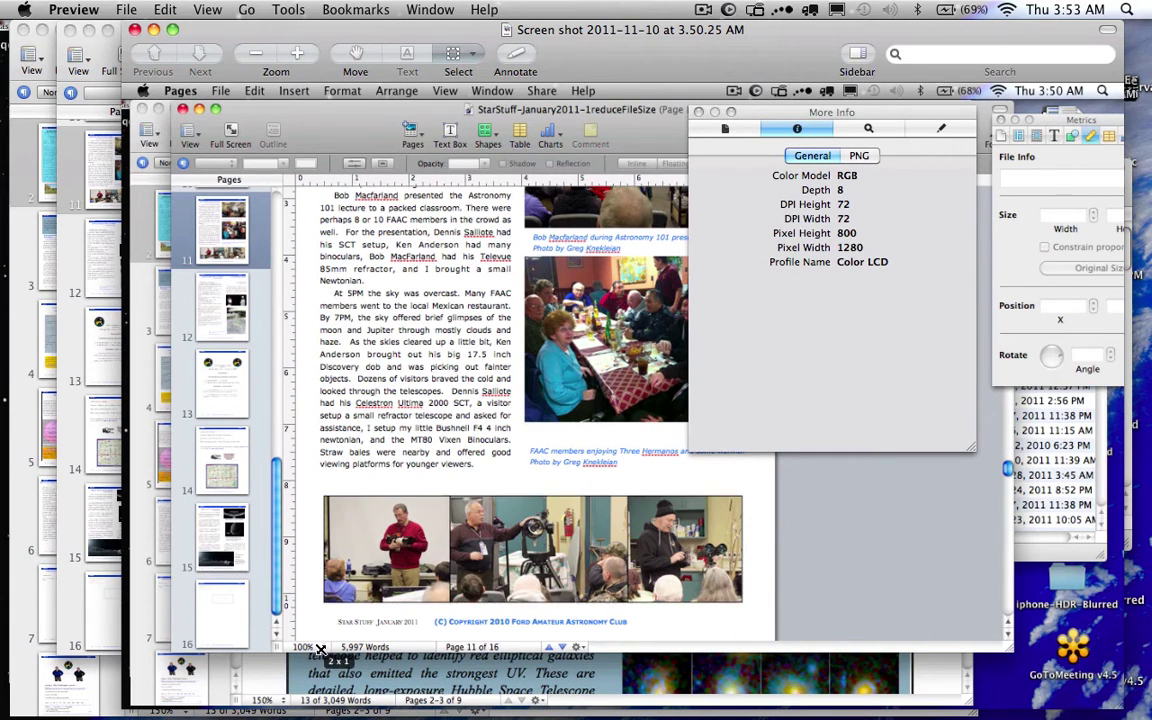
drag(271, 699, 272, 702)
drag(324, 25, 282, 24)
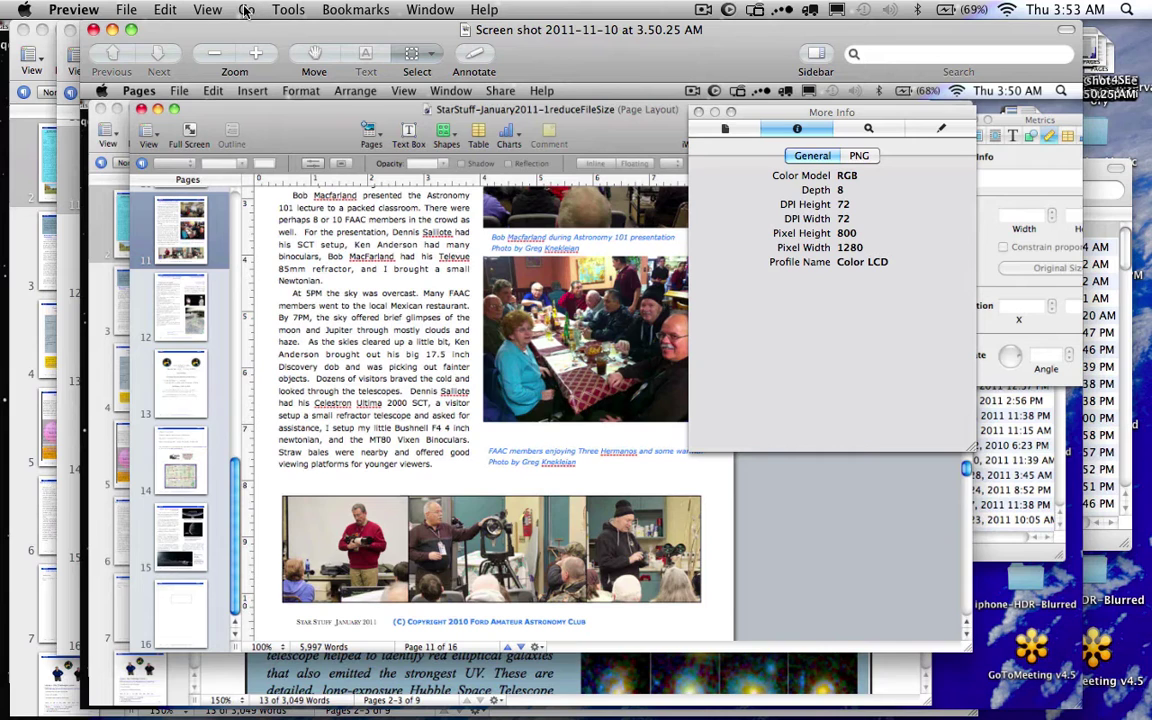
- Zoom in on the full screenshot and select the whole photo strip at the page's foot exactly along its edges
click(208, 10)
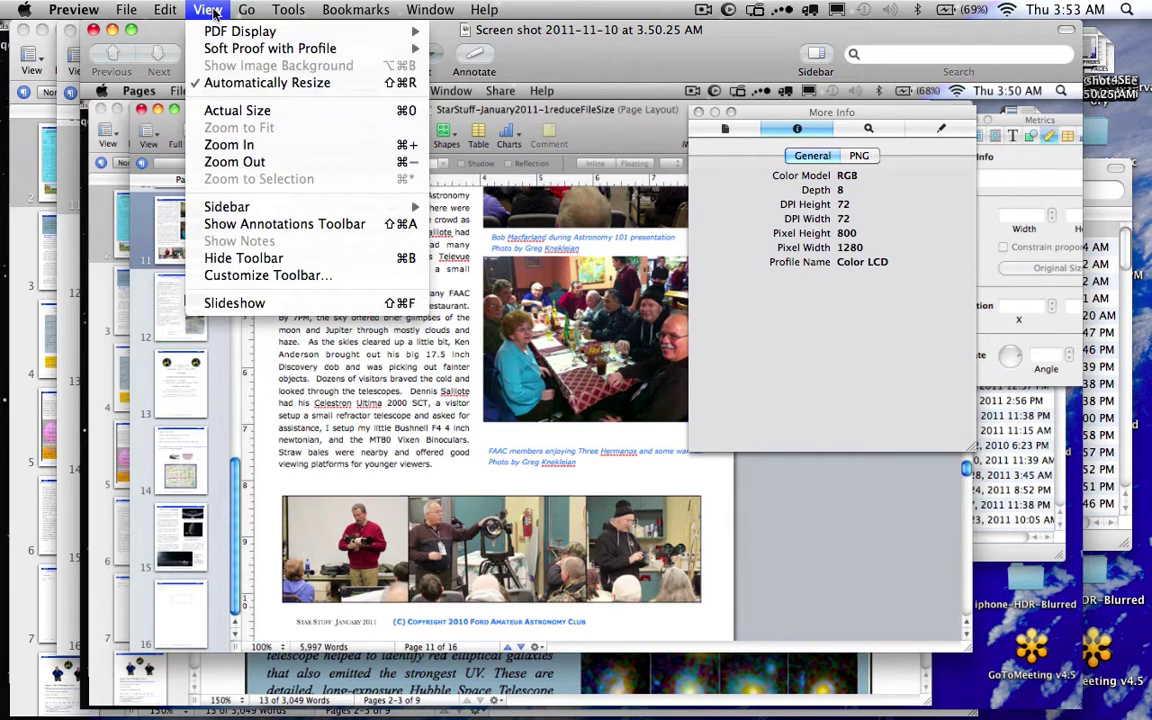
click(240, 150)
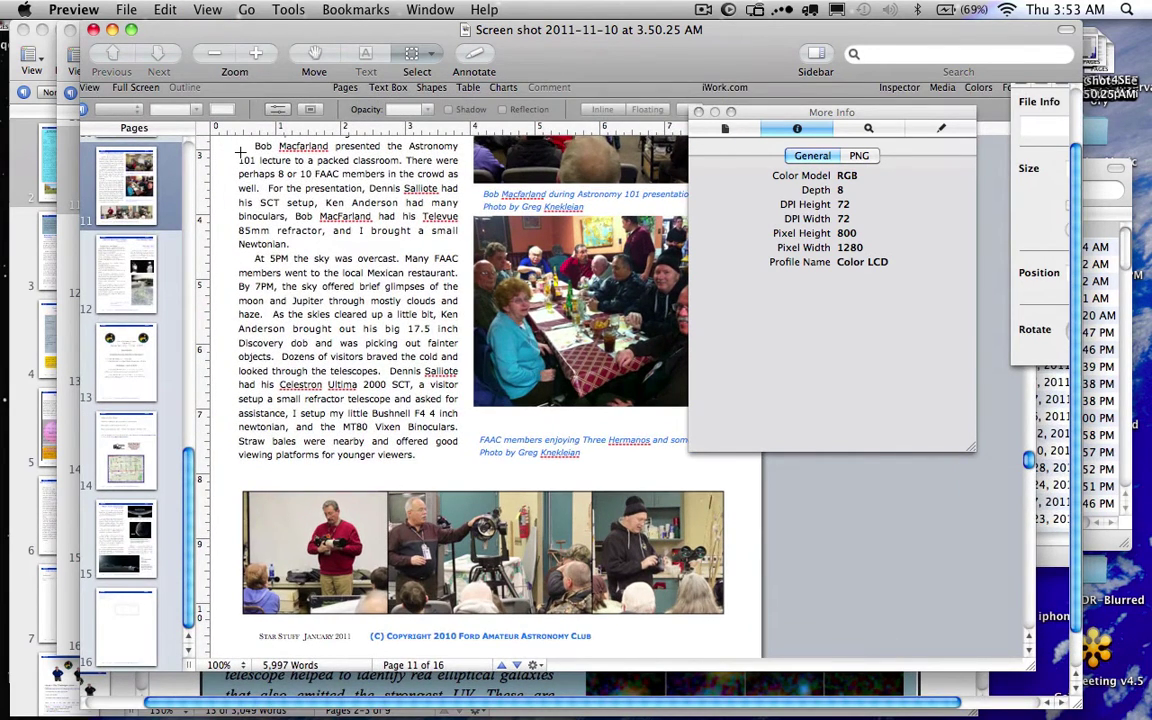
key(super+equal)
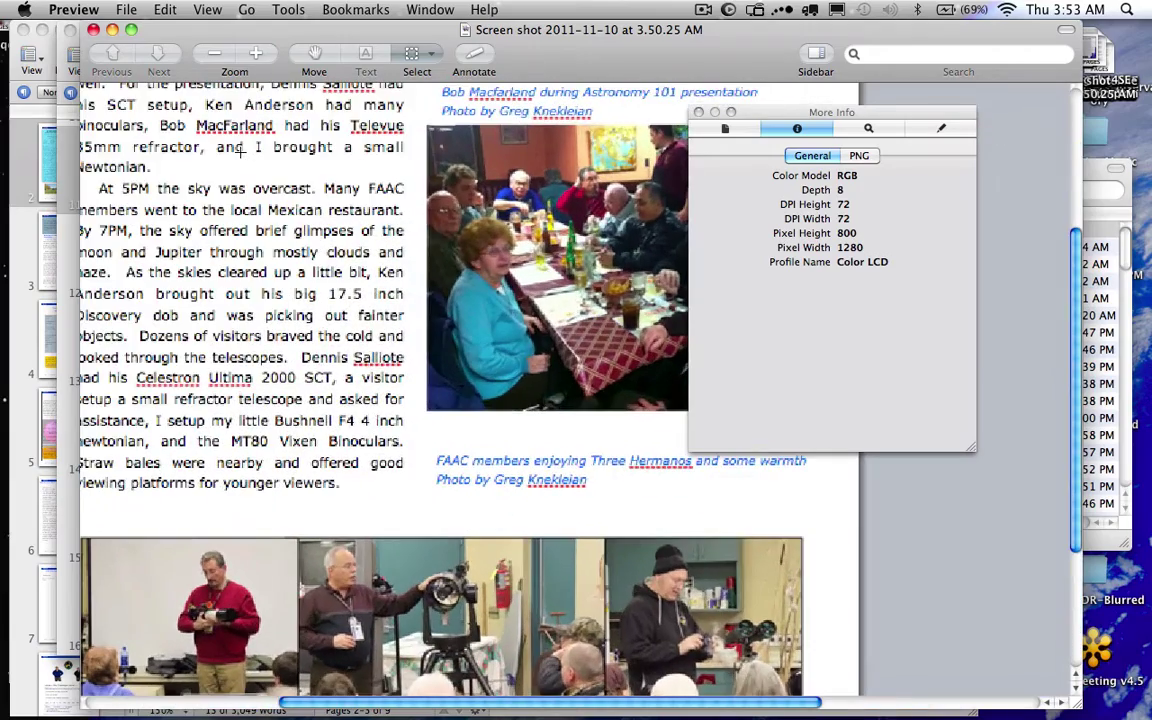
key(super+equal)
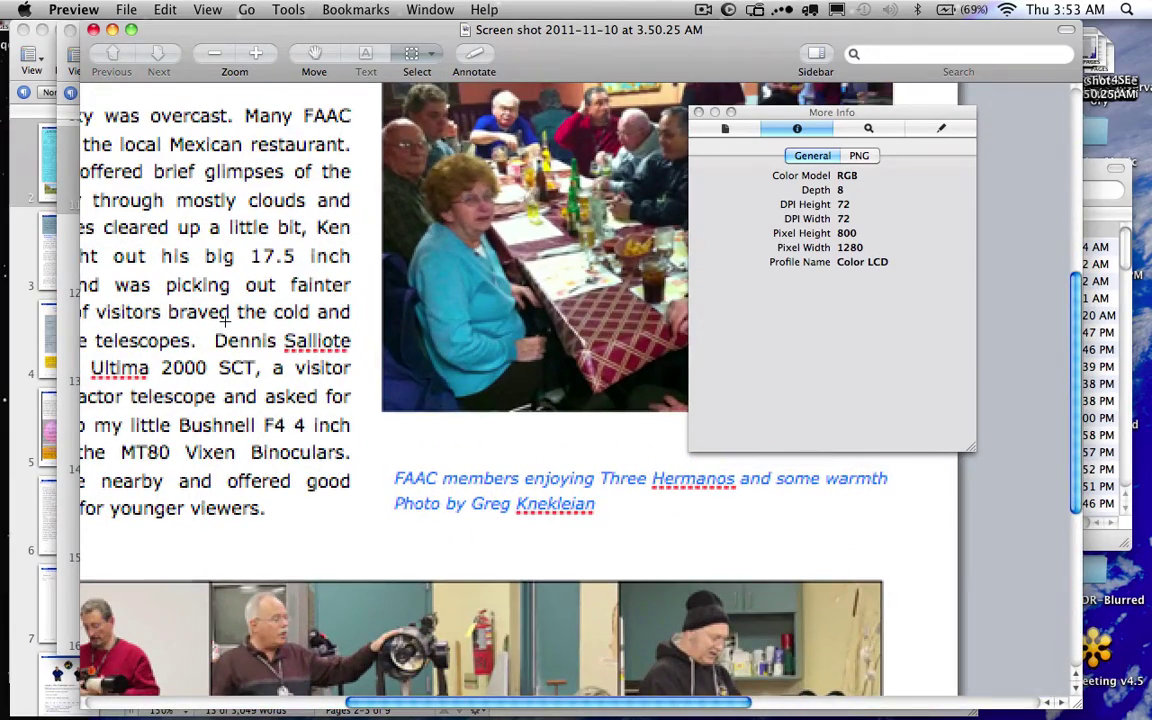
scroll(225, 320, down, 4)
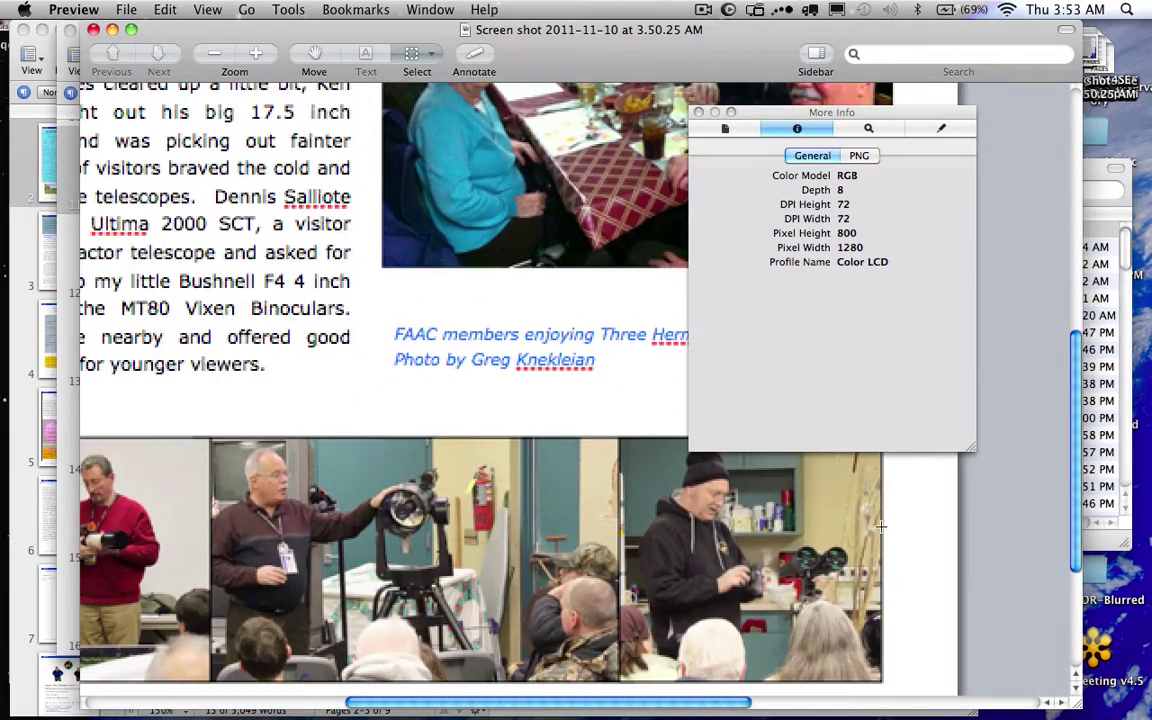
drag(878, 532, 880, 533)
scroll(638, 560, left, 5)
scroll(560, 520, left, 1)
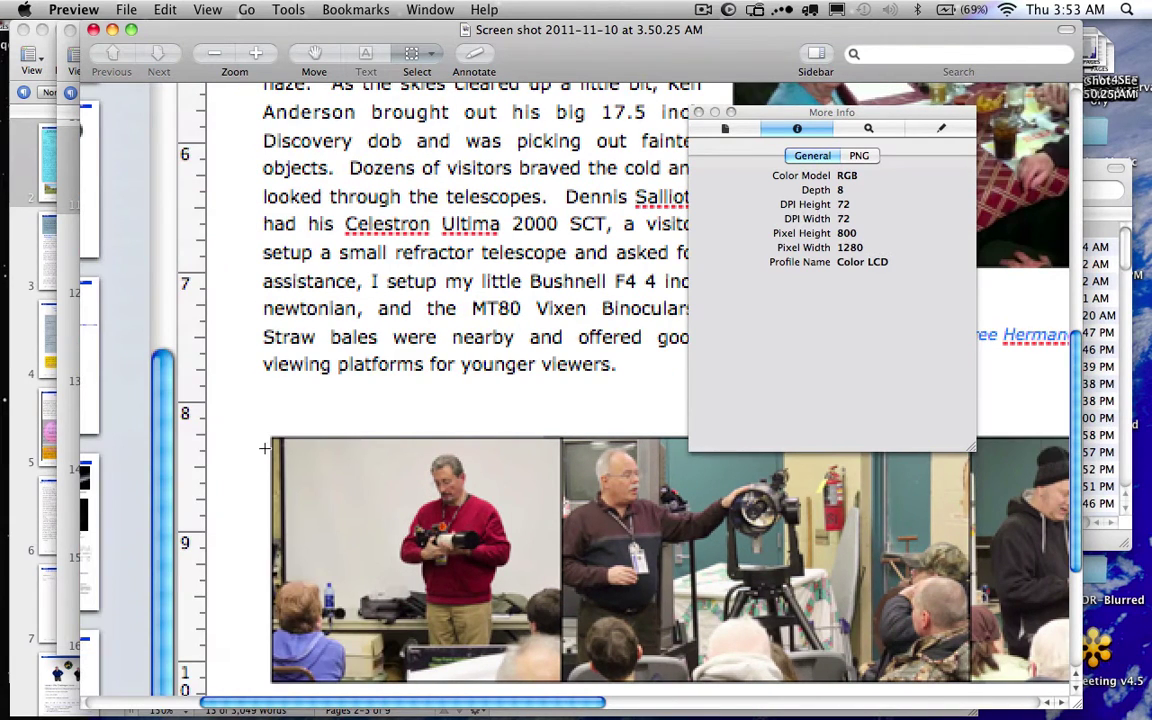
drag(269, 438, 1008, 630)
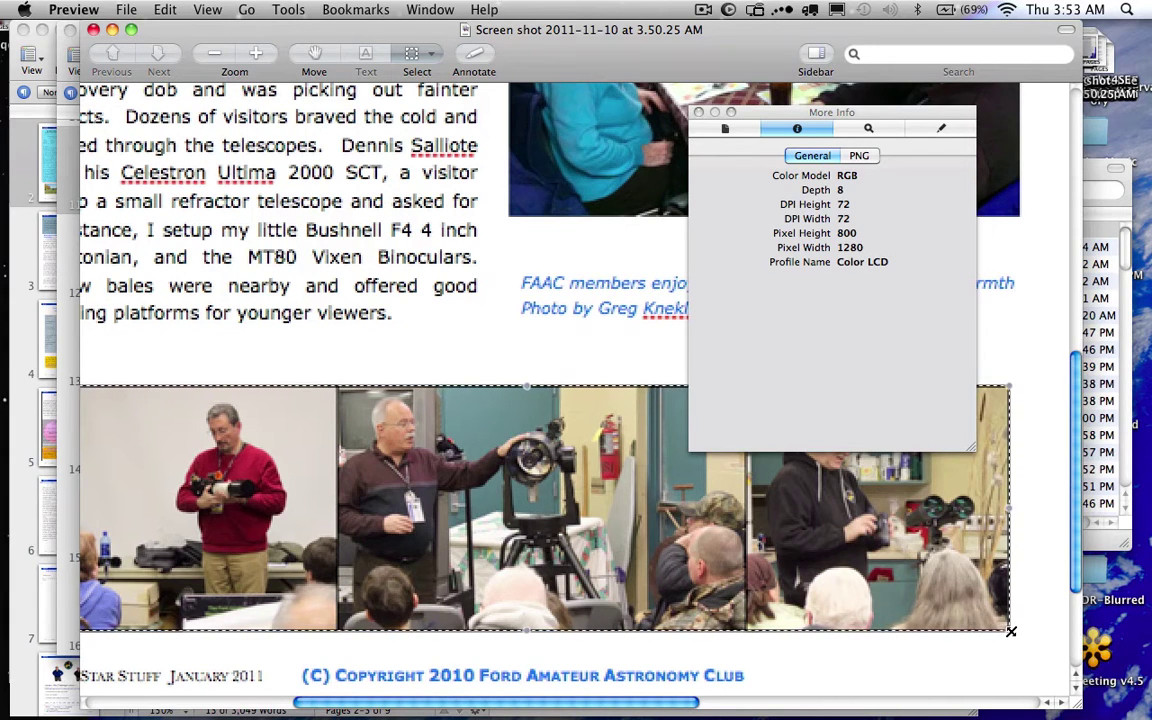
scroll(425, 487, left, 5)
scroll(425, 487, left, 1)
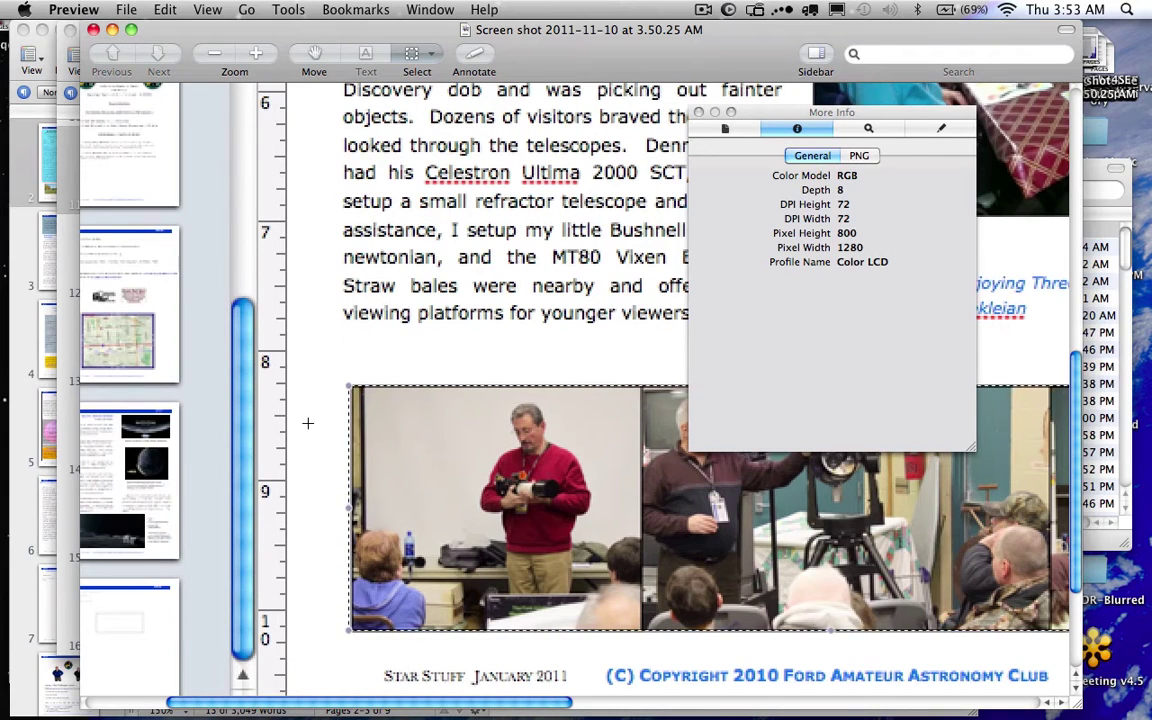
scroll(308, 416, down, 5)
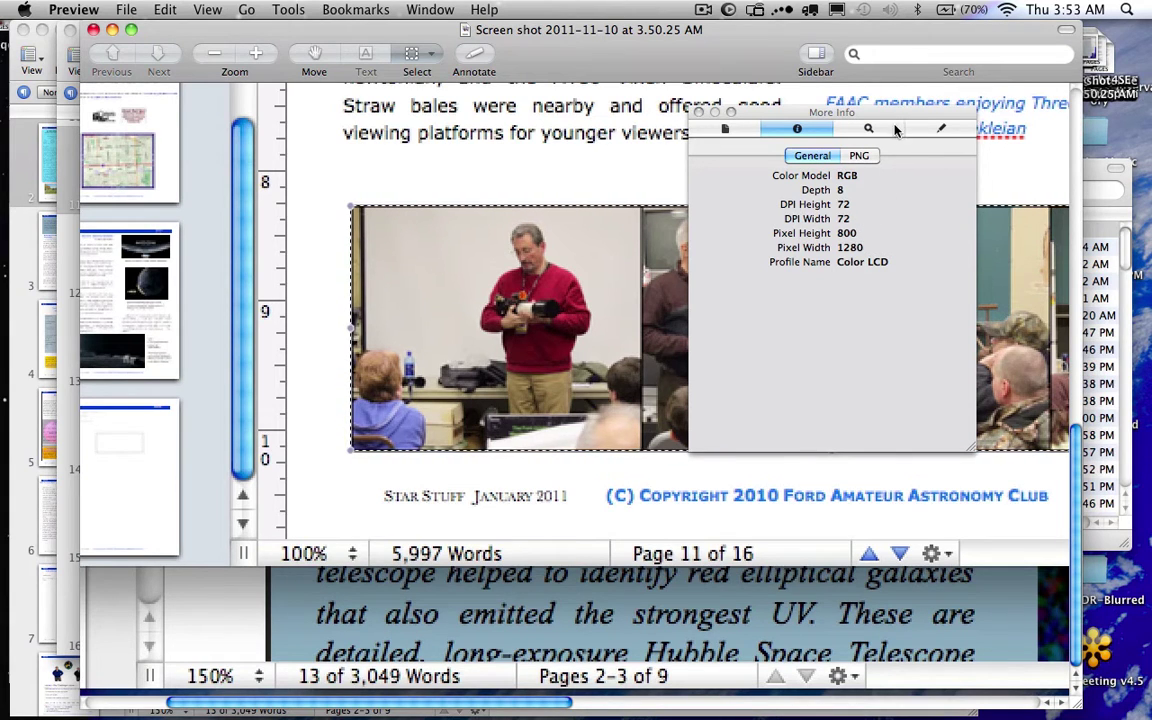
- Move the Inspector aside and create a new image from the copied strip selection
drag(896, 128, 951, 144)
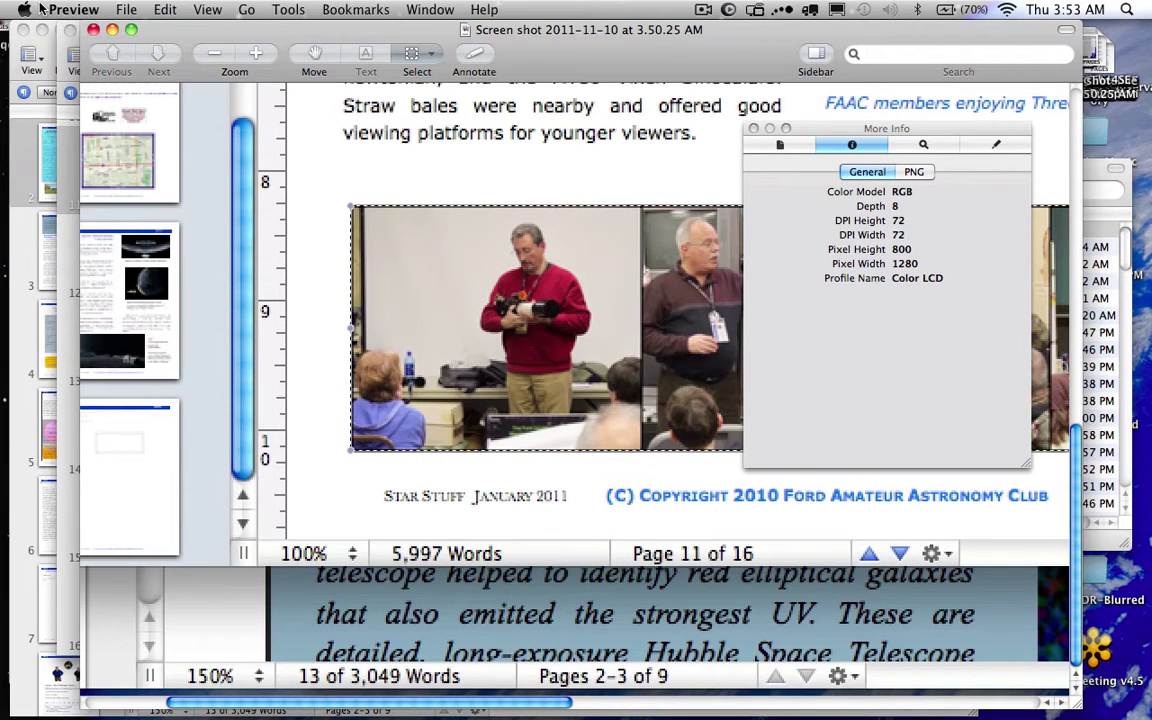
click(122, 12)
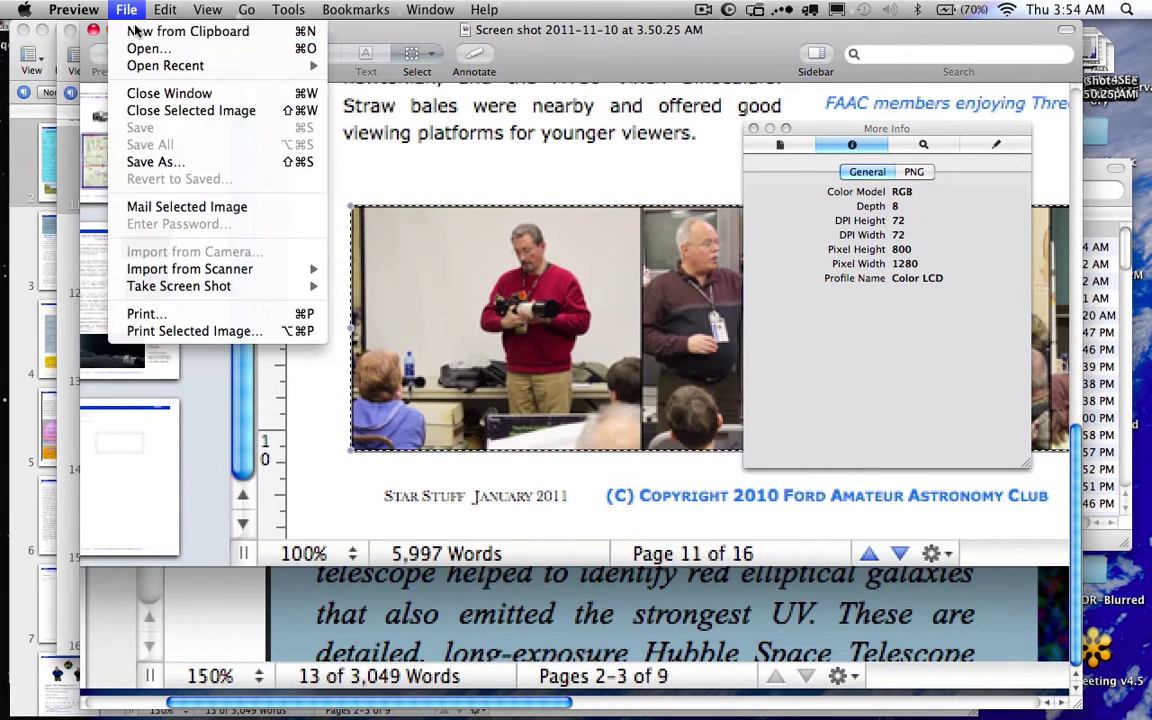
click(134, 31)
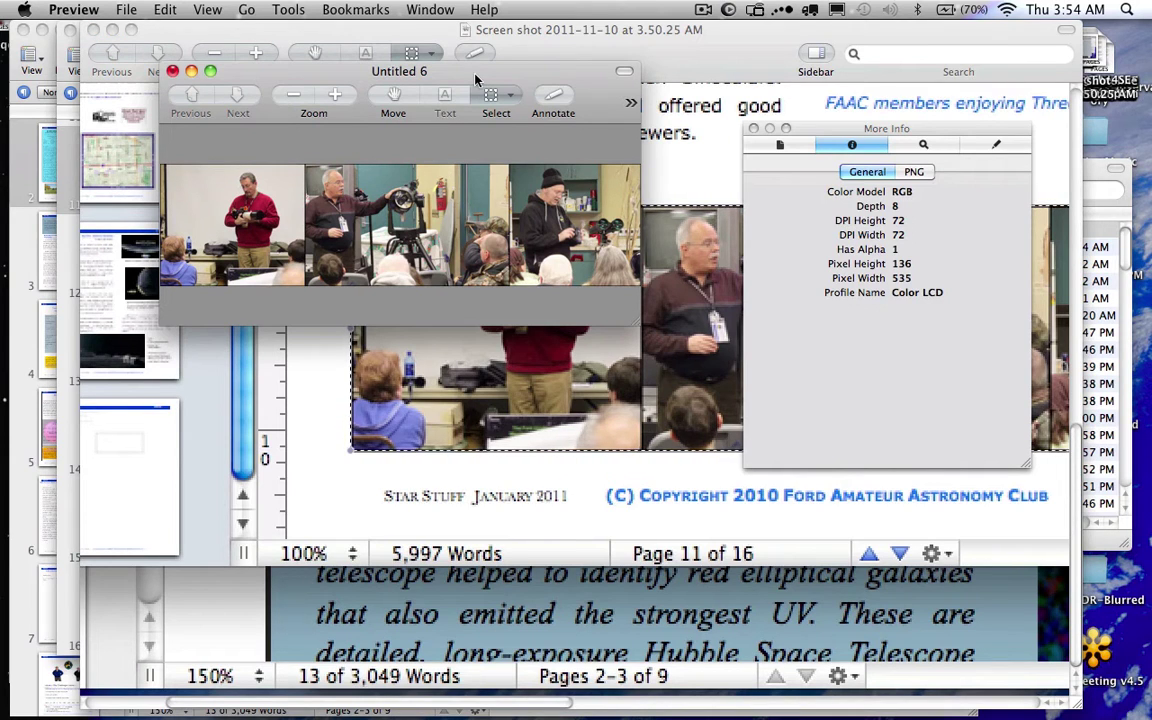
- Read the new strip image's pixel width and height in the general More Info, checking the Keywords pane too
click(848, 278)
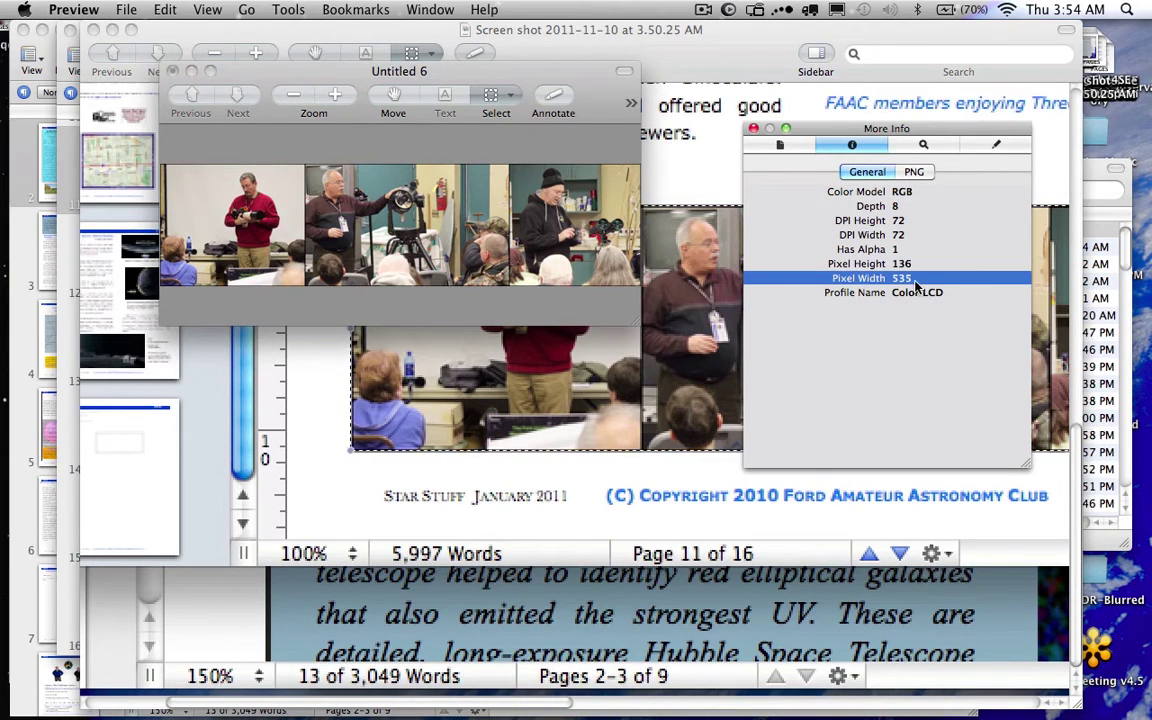
click(830, 263)
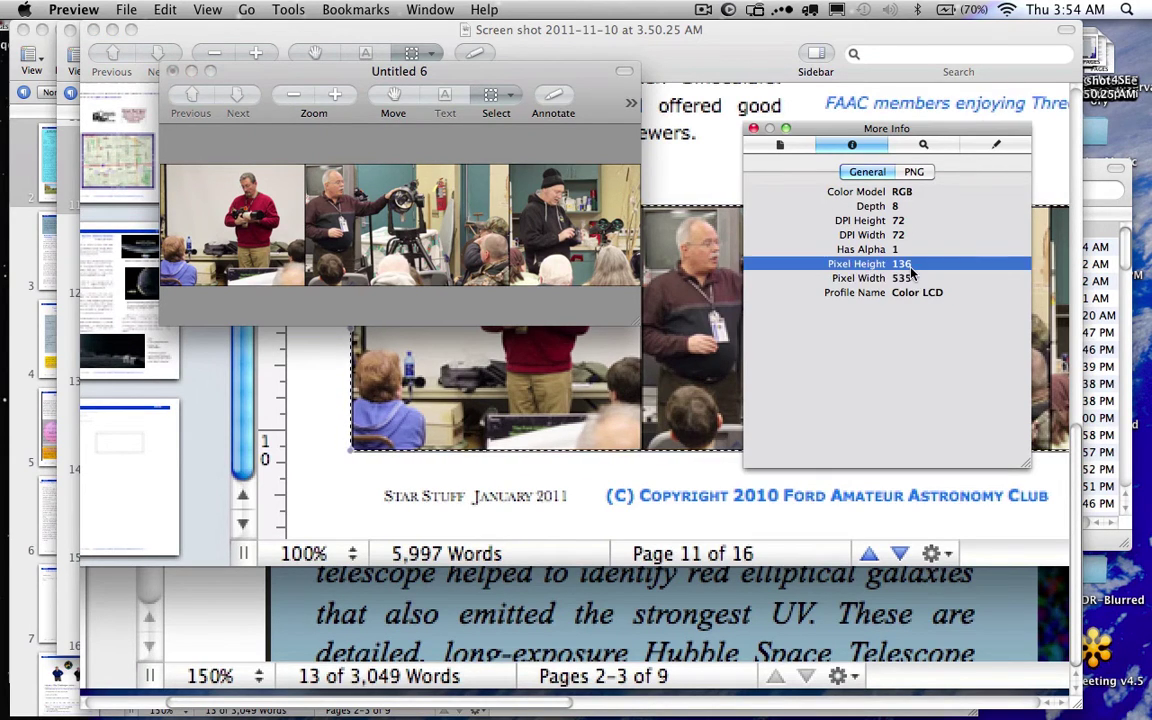
click(830, 249)
click(918, 146)
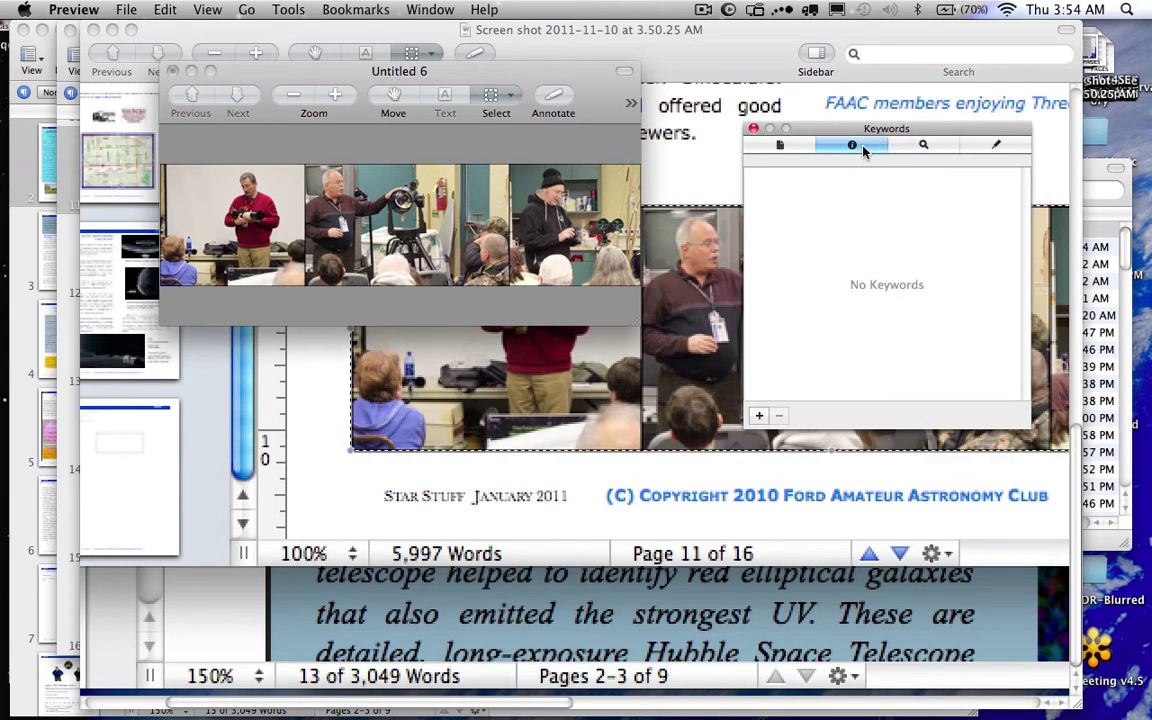
click(852, 145)
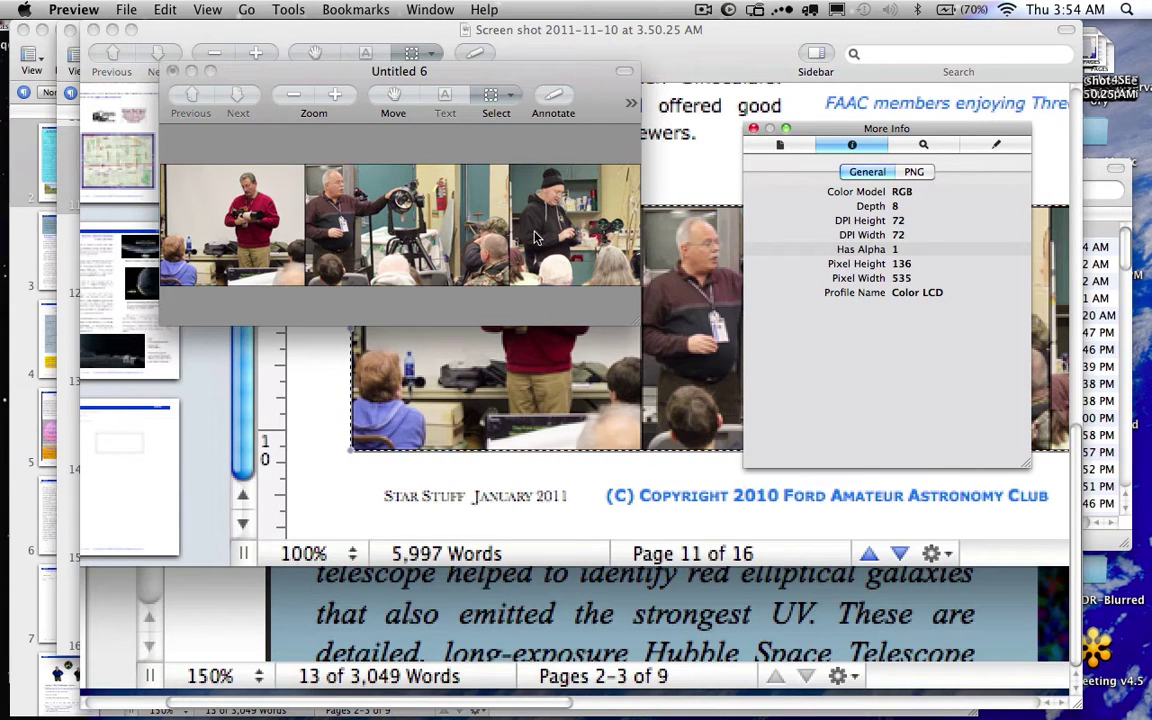
- Enlarge the new strip image and its window to inspect the whole strip, moving the Inspector clear of it
click(207, 10)
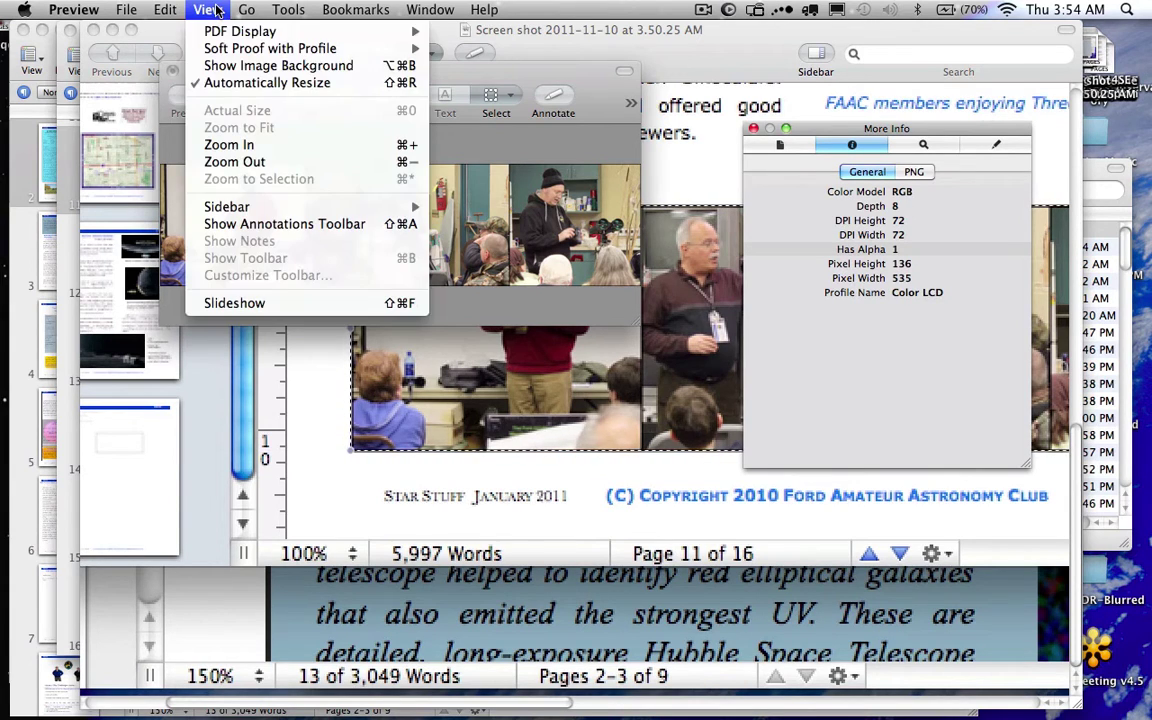
click(243, 152)
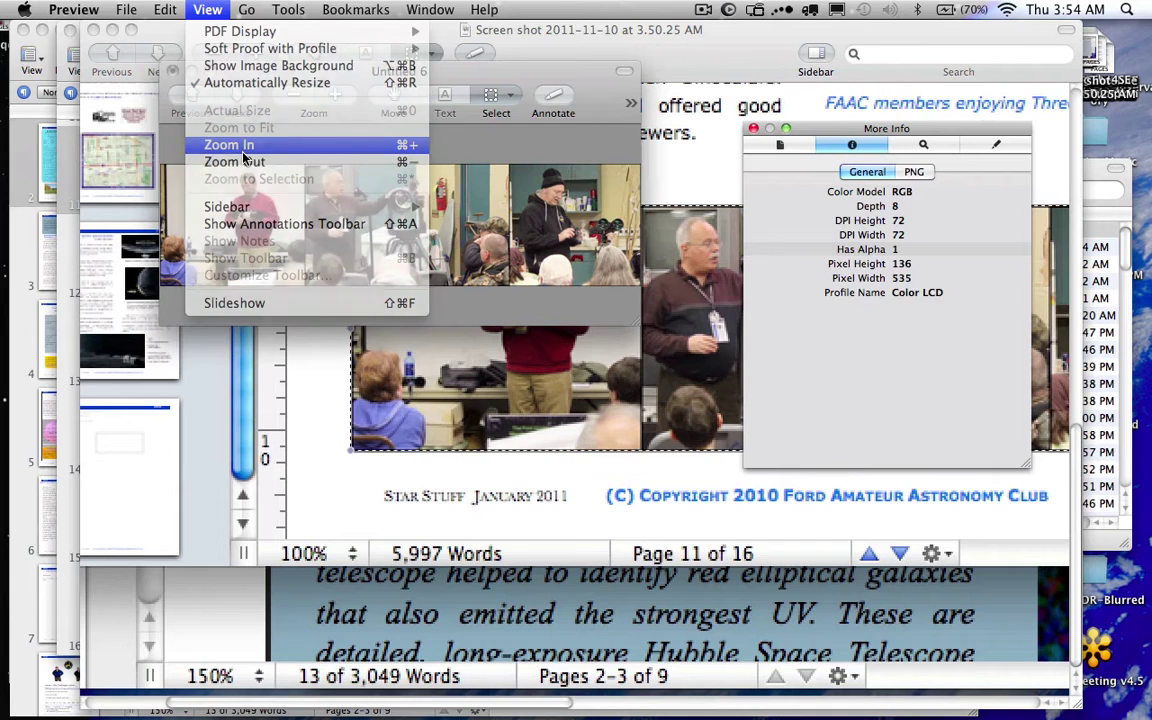
drag(900, 234, 908, 295)
click(353, 226)
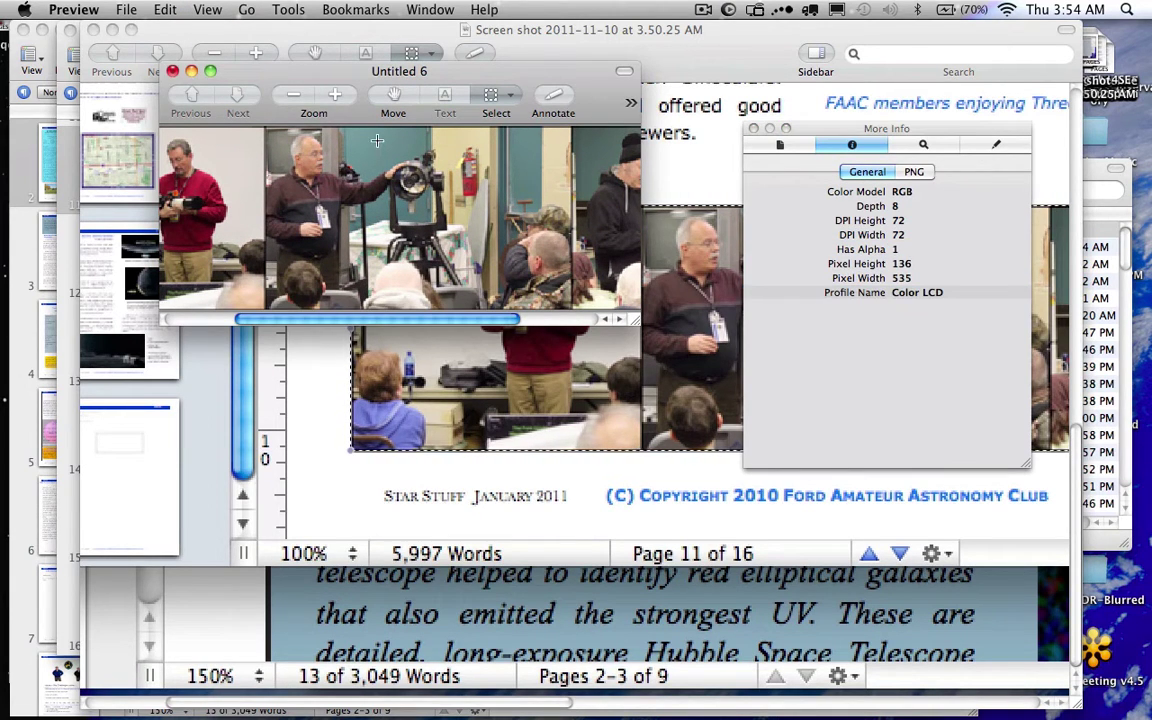
drag(363, 77, 291, 72)
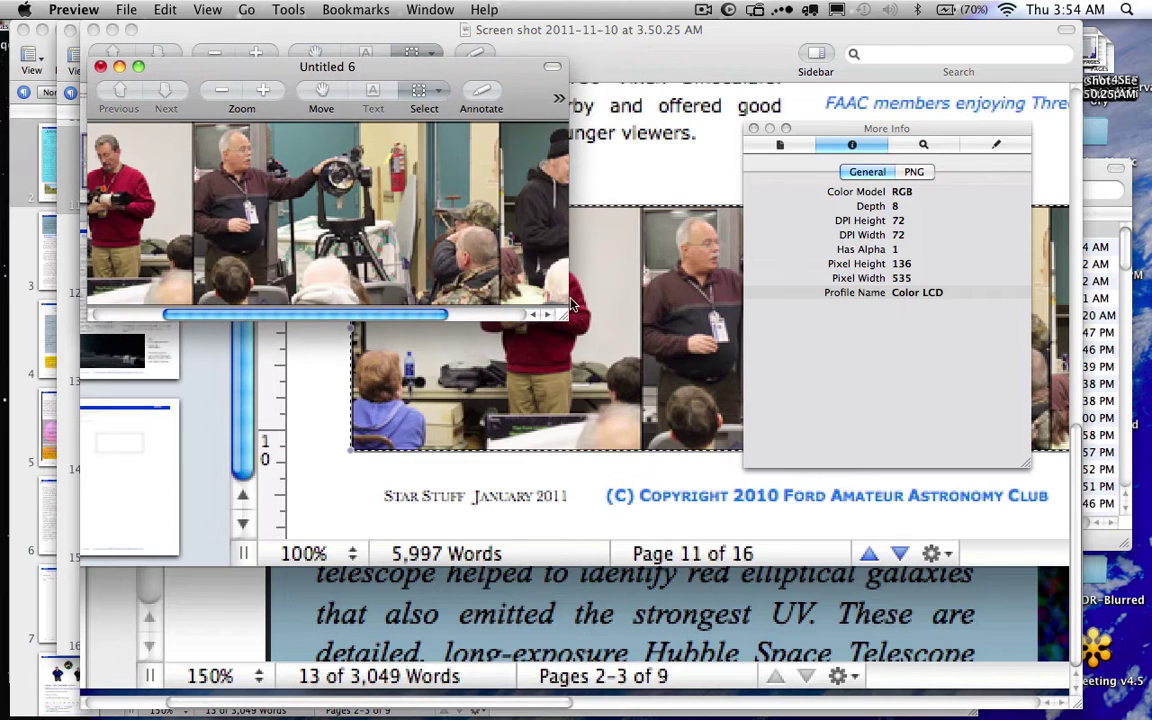
drag(563, 319, 640, 338)
drag(738, 393, 1020, 567)
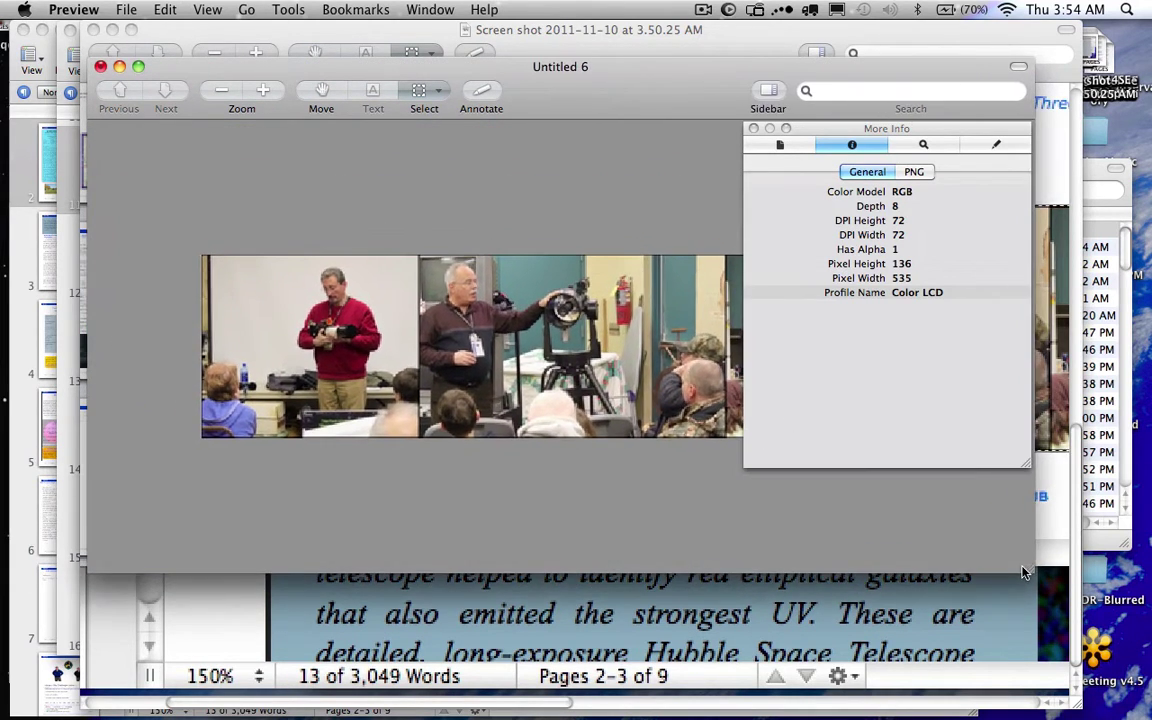
drag(452, 67, 388, 163)
drag(817, 134, 874, 65)
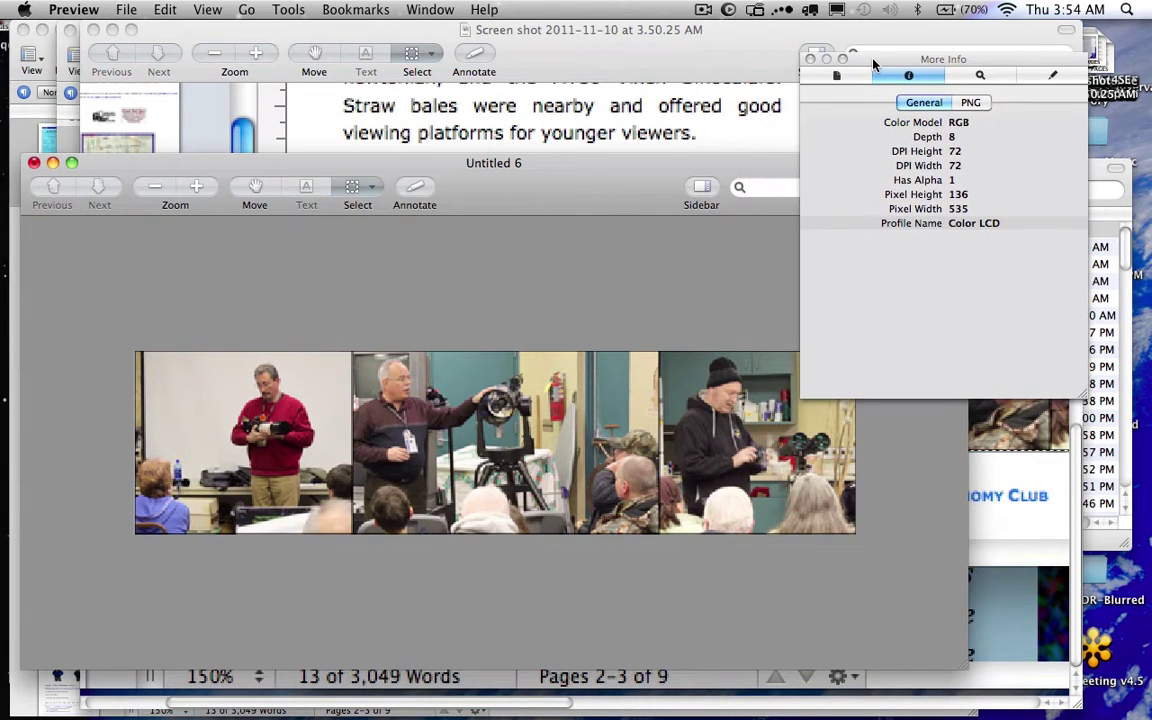
- Close both untitled strip images without saving, close the full screenshot, and hide the Inspector
click(34, 162)
click(430, 306)
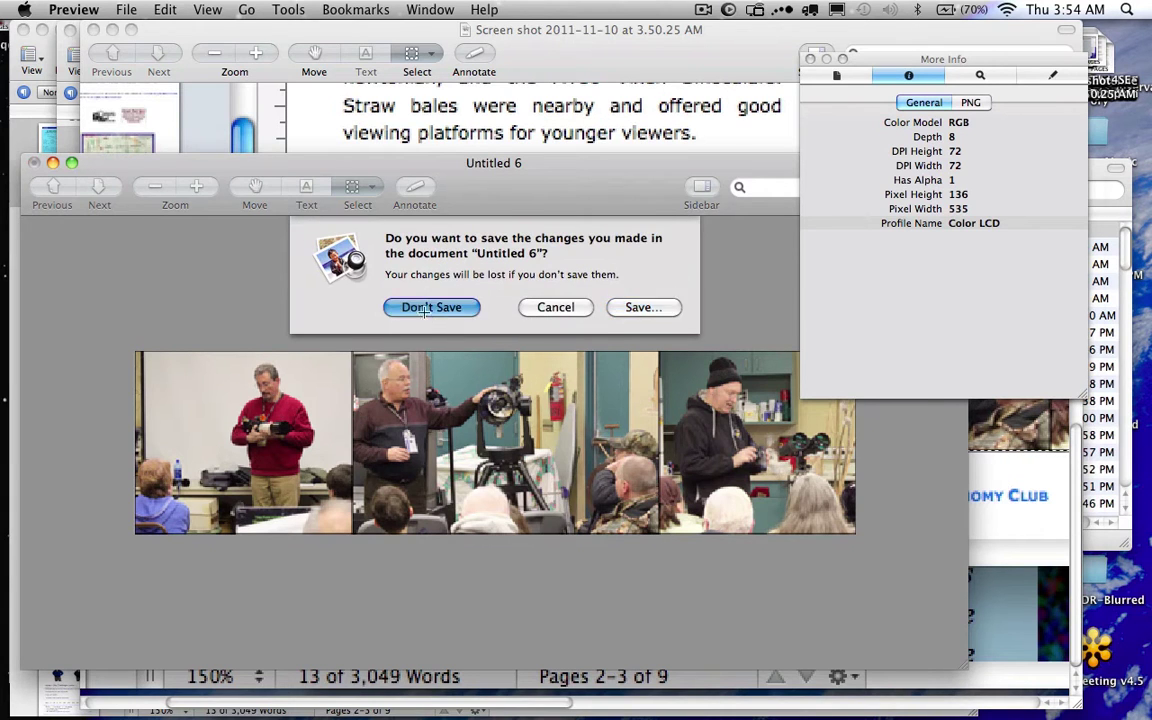
click(1095, 56)
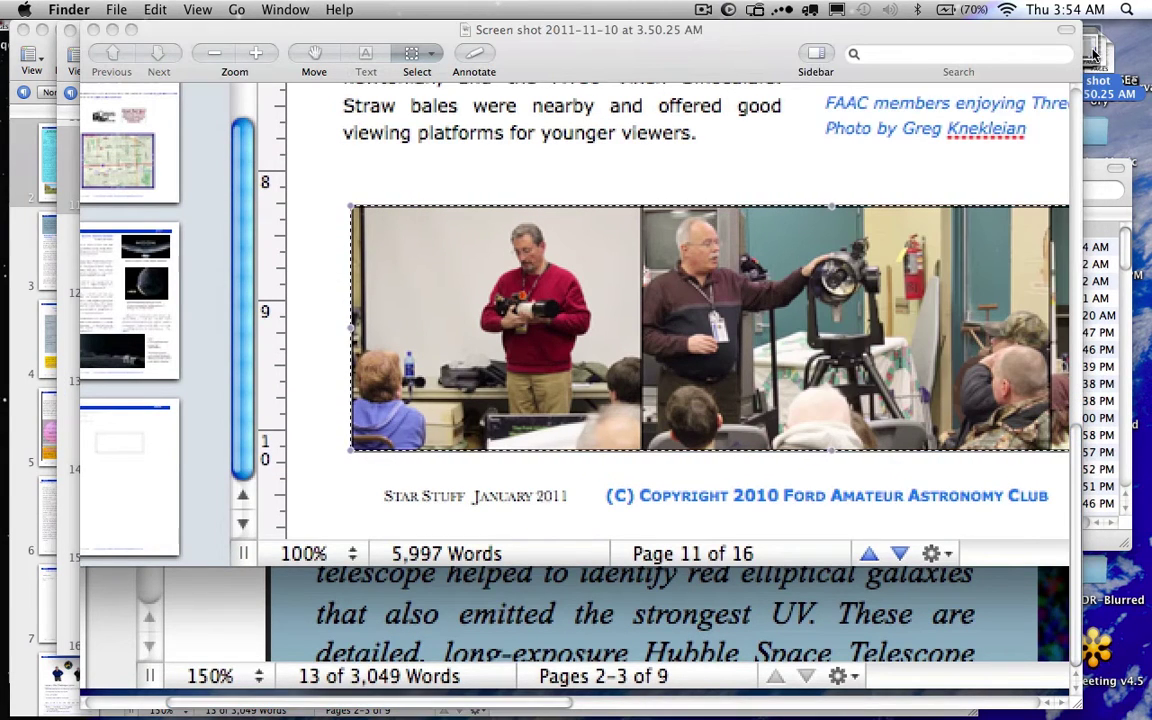
click(93, 30)
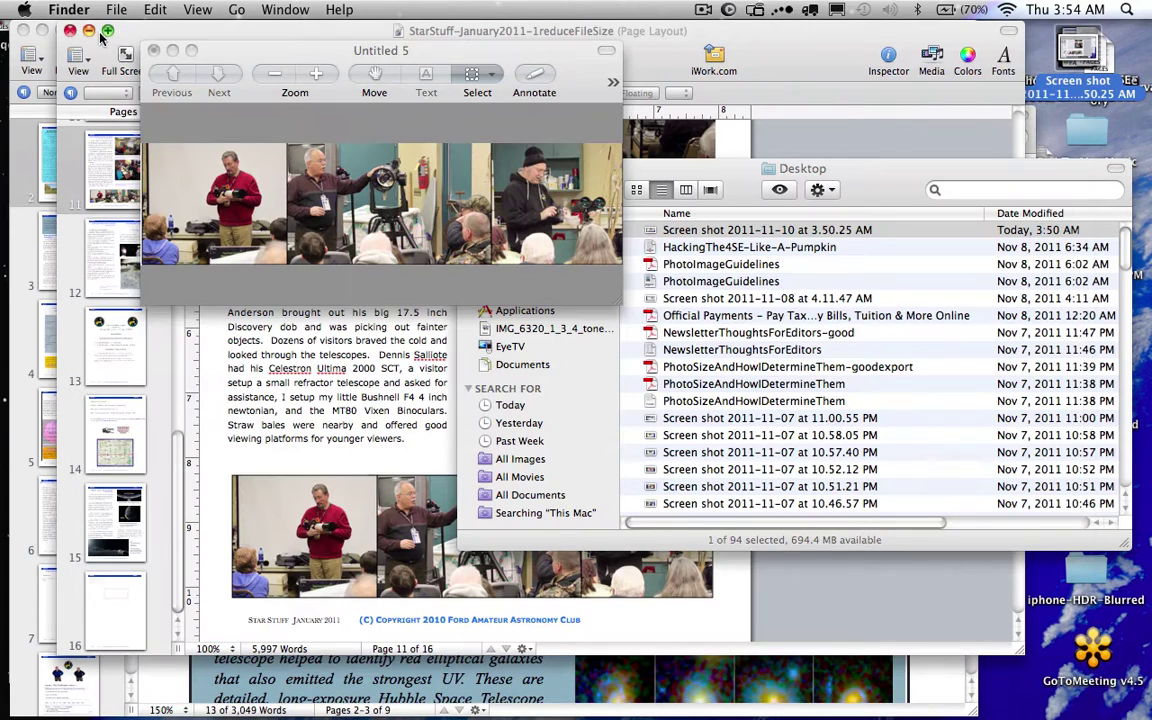
click(153, 50)
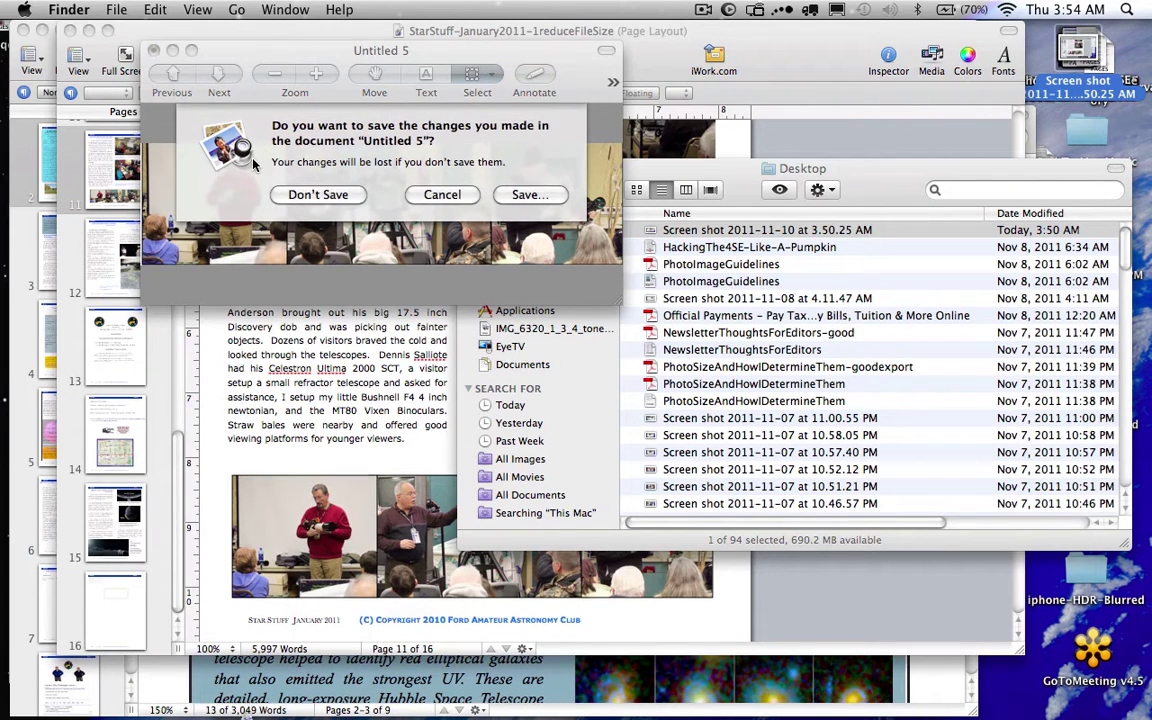
click(305, 193)
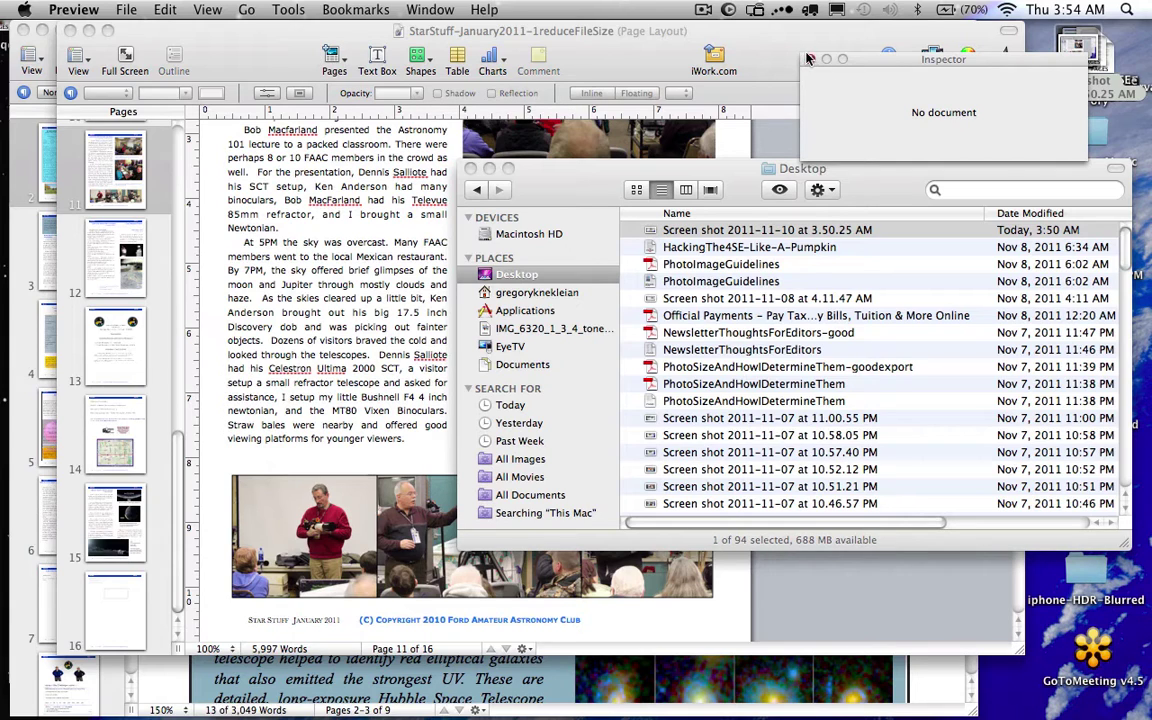
key(super+i)
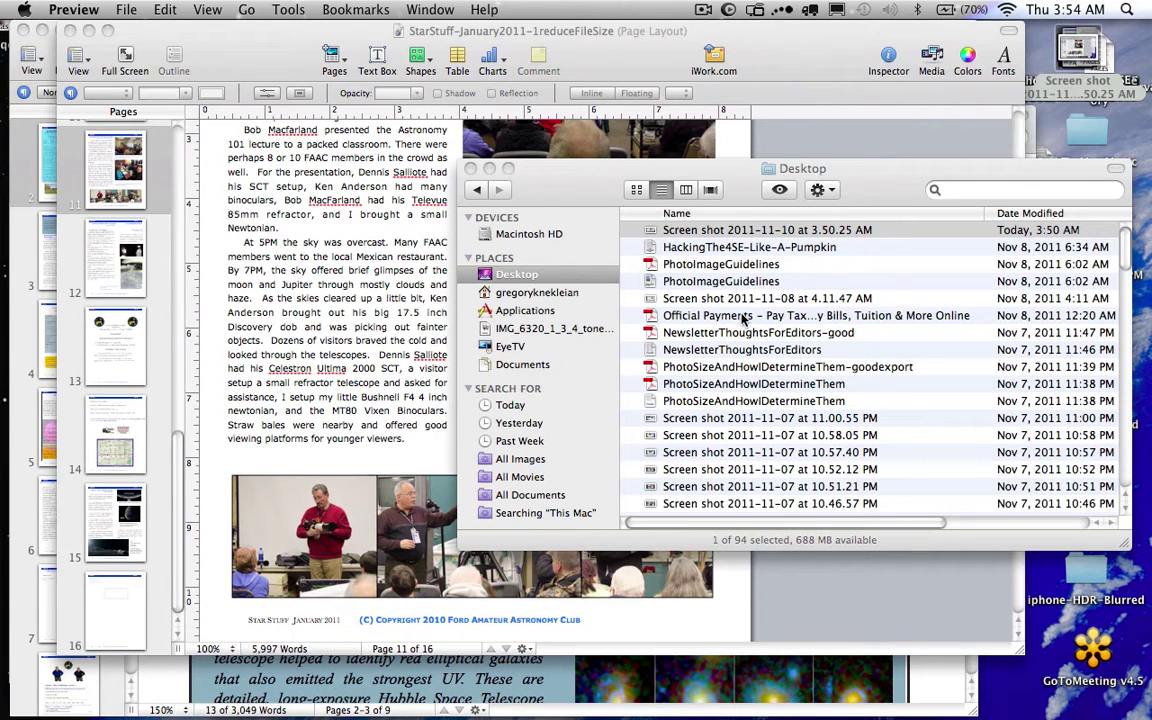
- Open Screen shot 2011-11-07 at 11.00.55 PM from the Desktop to review the telescope photo measurement example, and close it
click(737, 423)
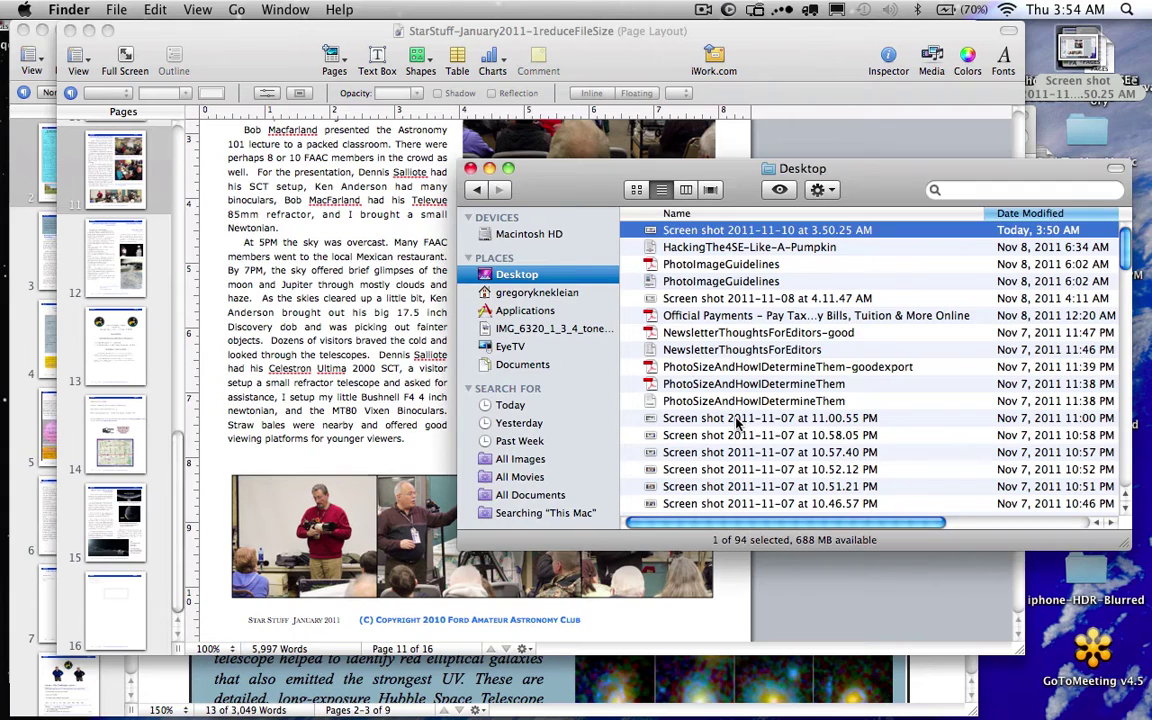
double_click(737, 423)
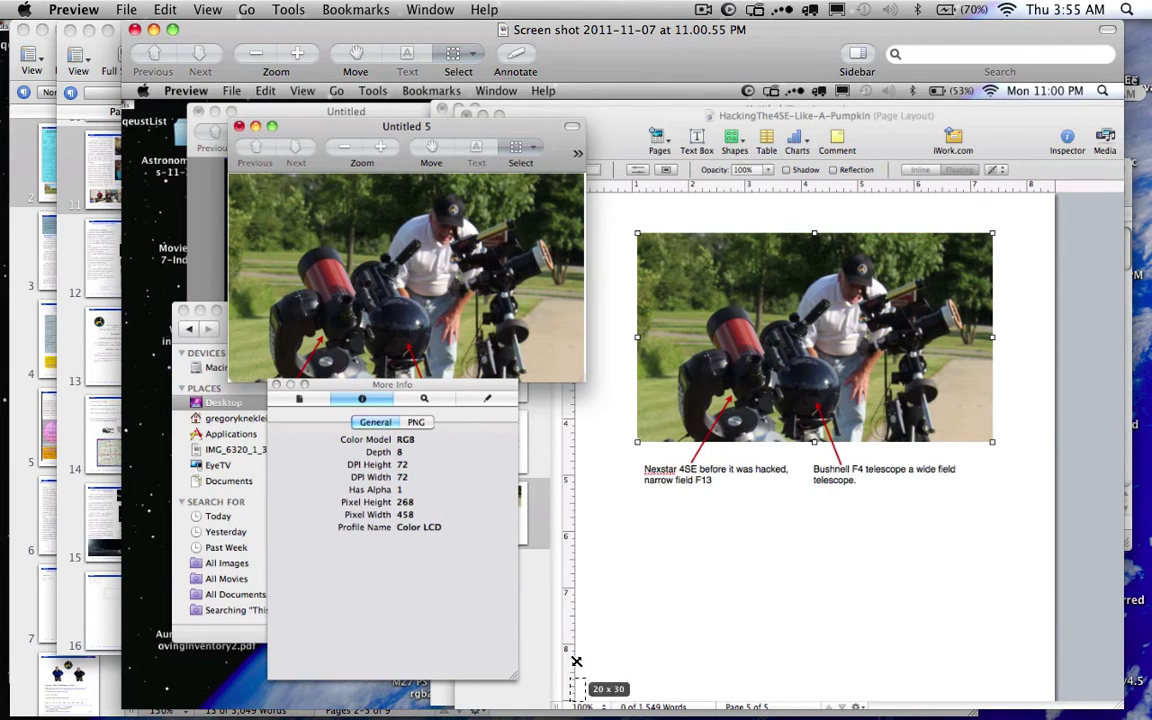
click(135, 29)
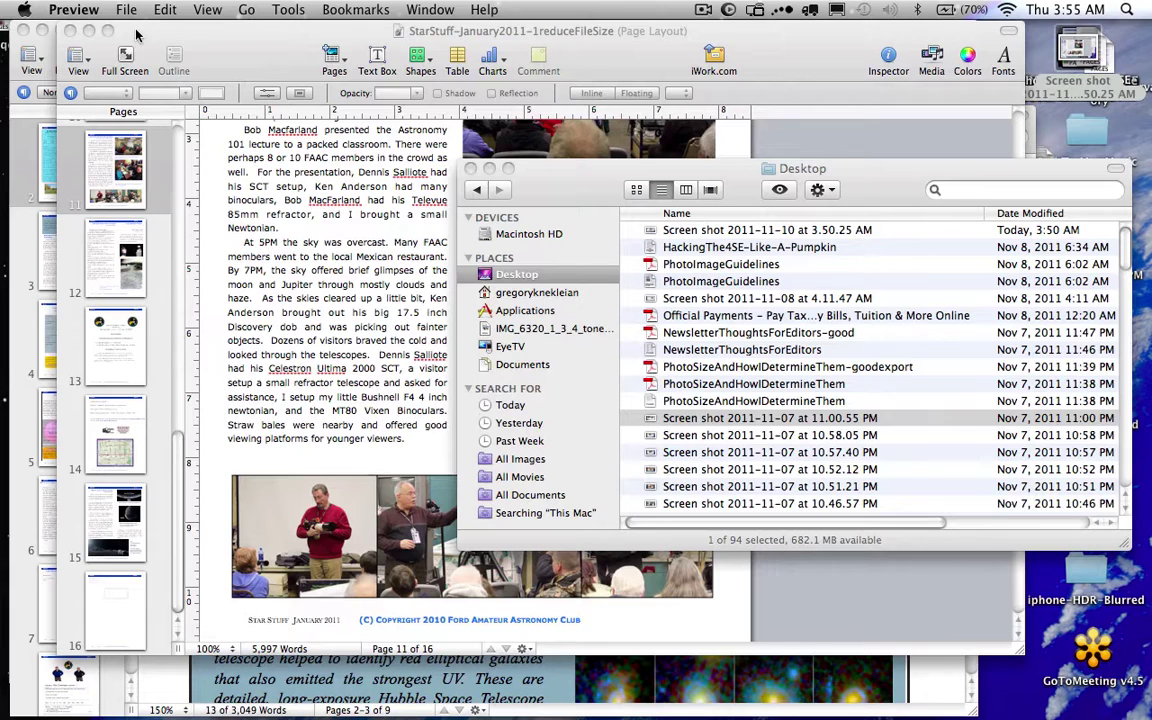
click(705, 12)
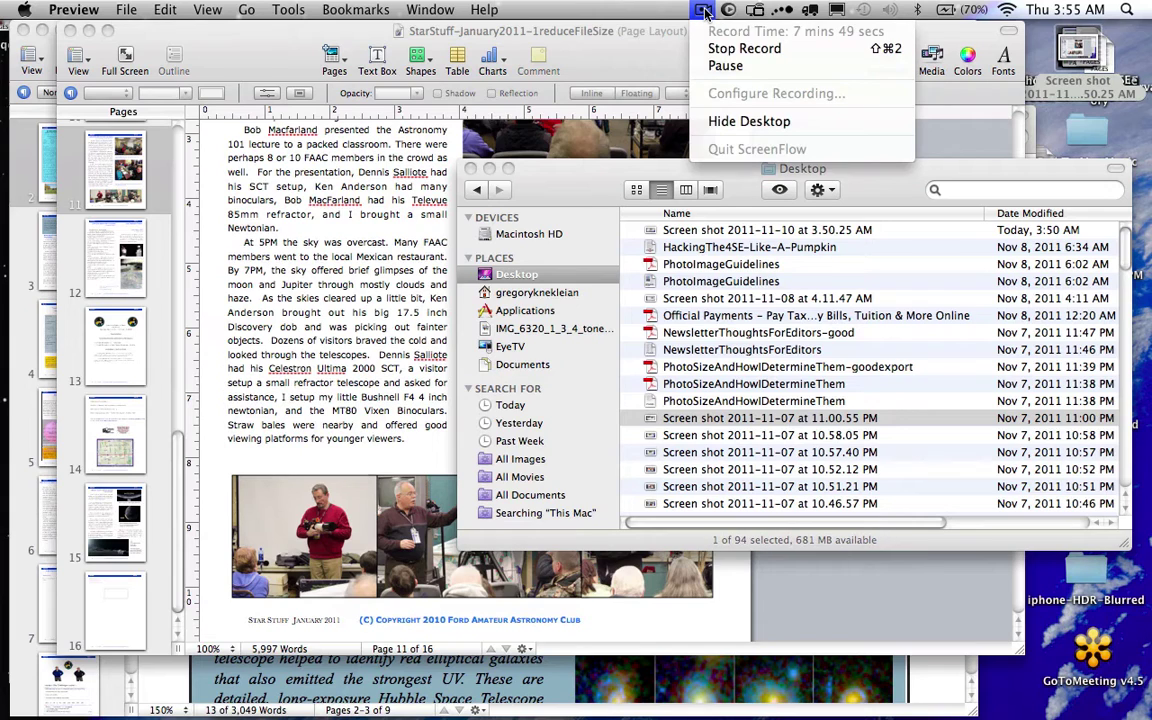